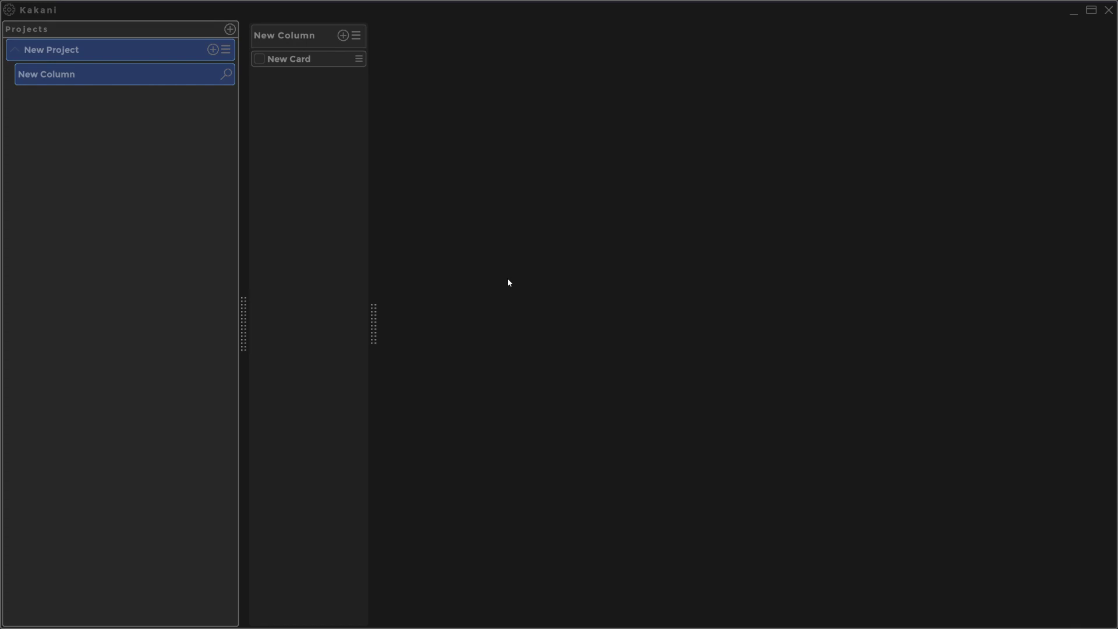
- Add two columns to the project, with three blank cards in the second column and two in the third
left_click(213, 49)
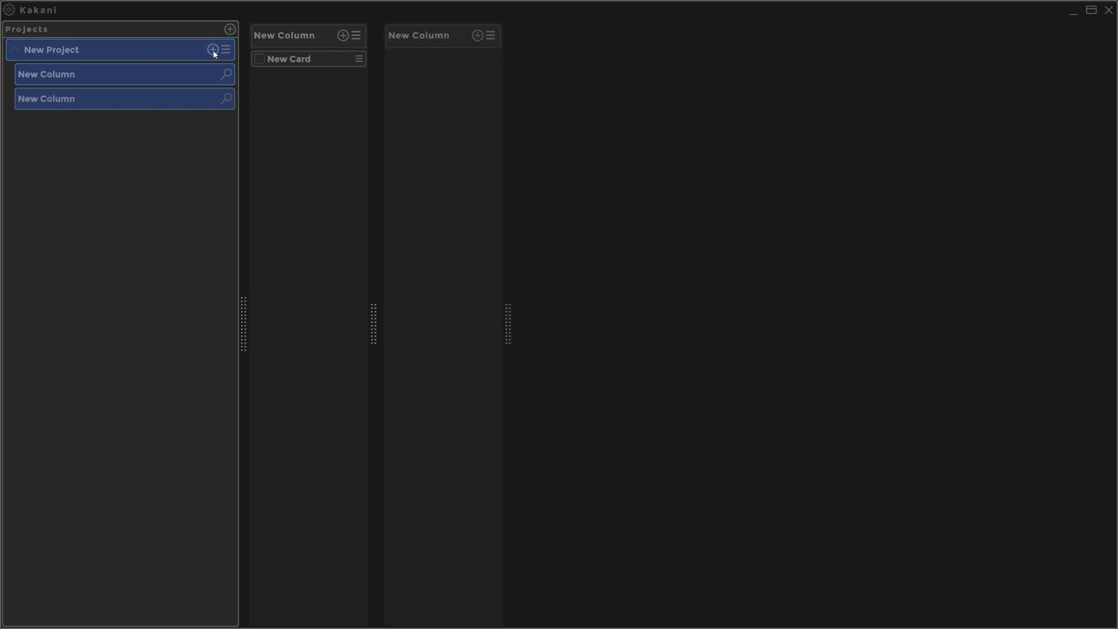
left_click(213, 50)
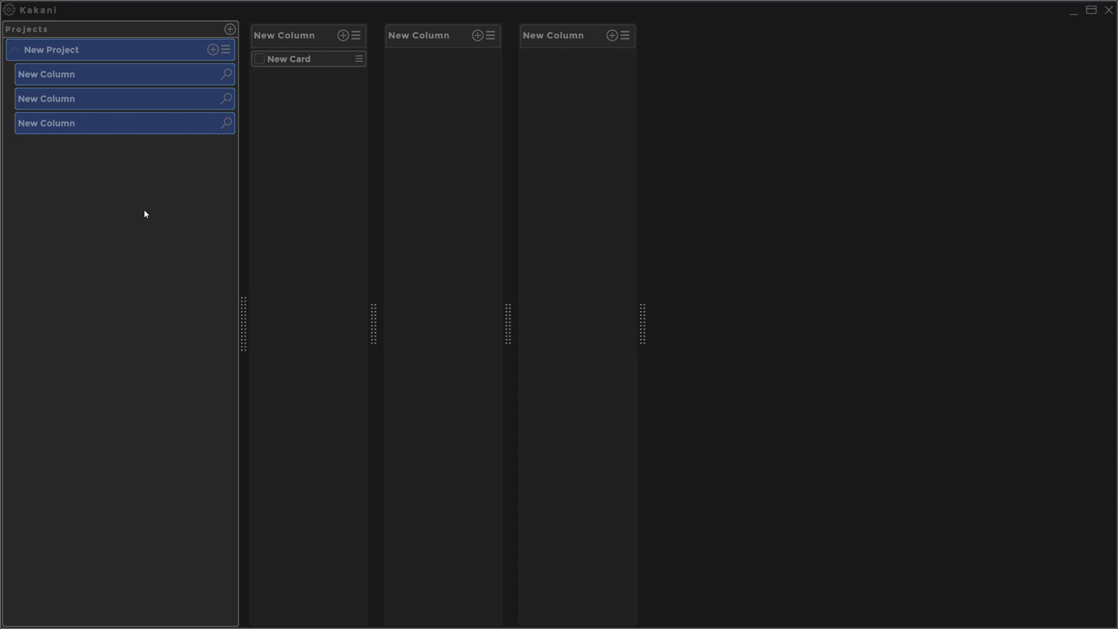
left_click(477, 36)
left_click(478, 36)
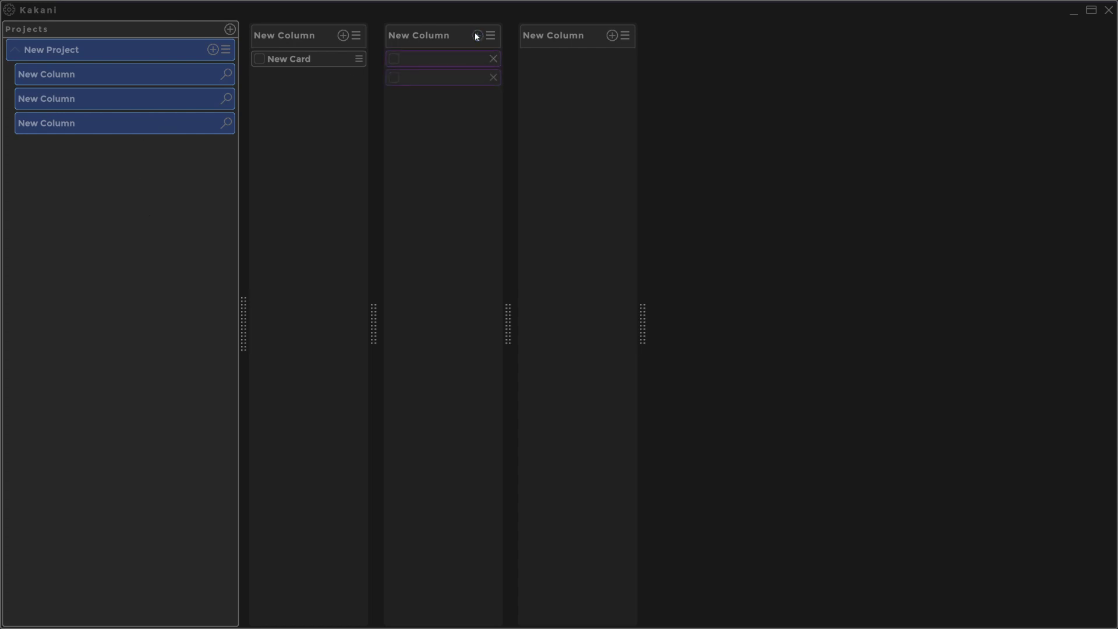
left_click(478, 35)
left_click(613, 35)
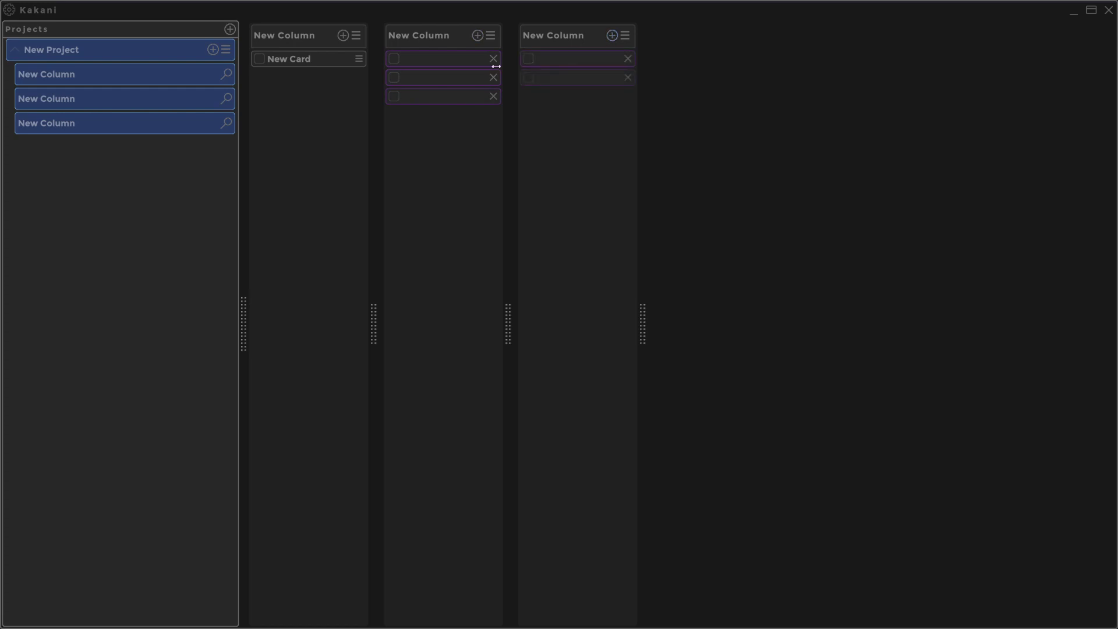
- Fill the second column's first card with "sadf asdf asd fasd fsdaf sad fasdfasd f" and the description lines asdfsadff, sdafsadf, sdf and sdfsdf
left_click(457, 58)
type("sadf asdf asd fasd fsdaf sad fasdfasd f")
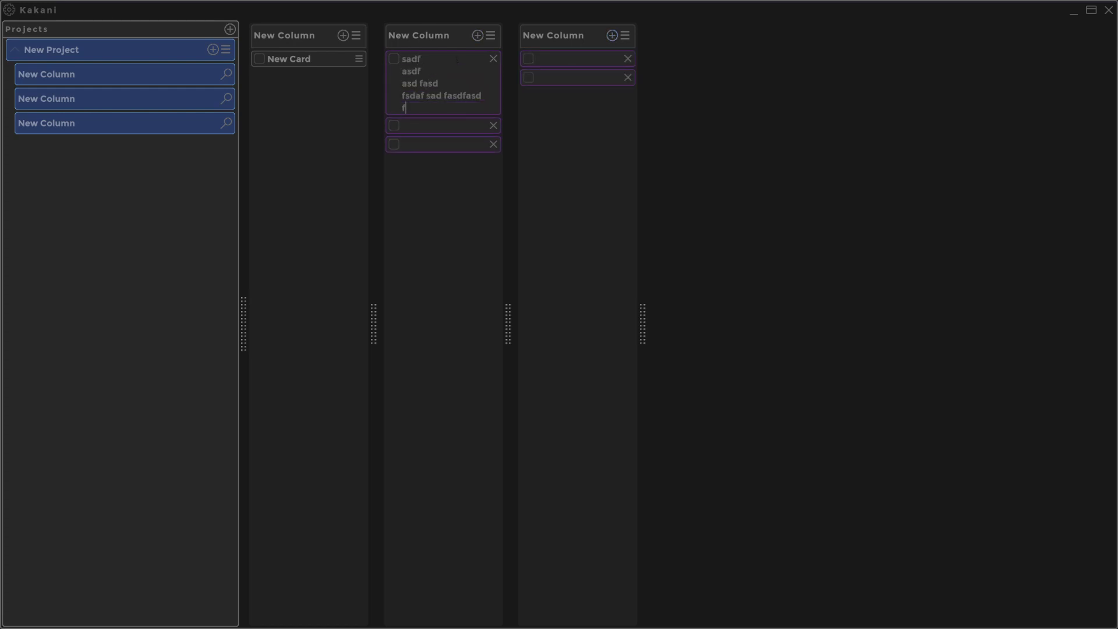
key("Return")
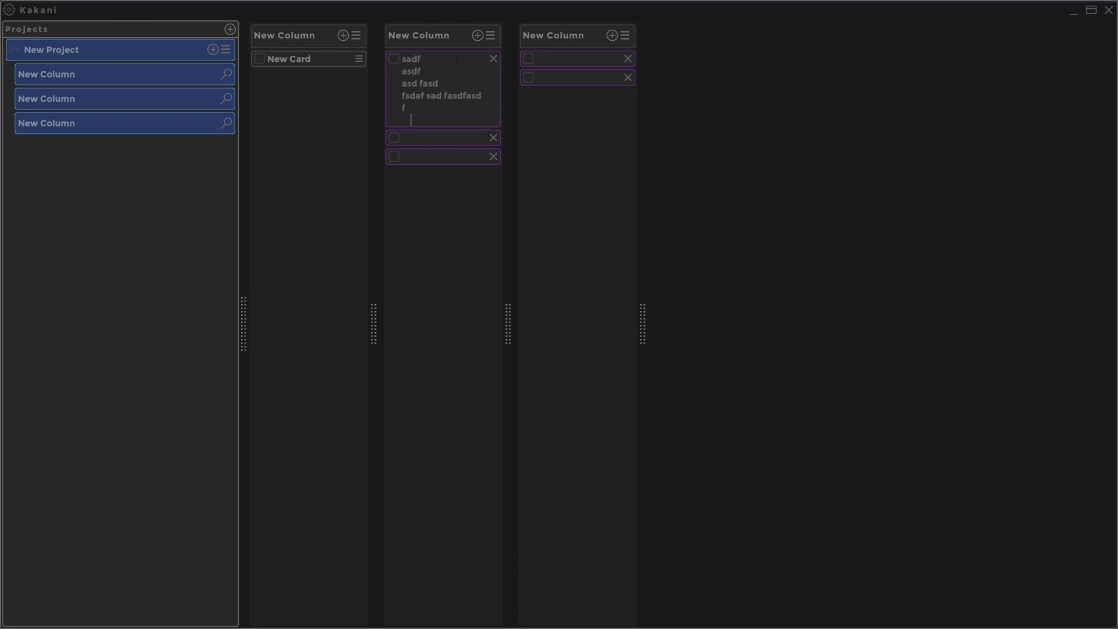
type("asdfsadff")
key("Return")
type("sdafsadf")
key("Return")
type("sdf")
key("Return")
type("sdfsd")
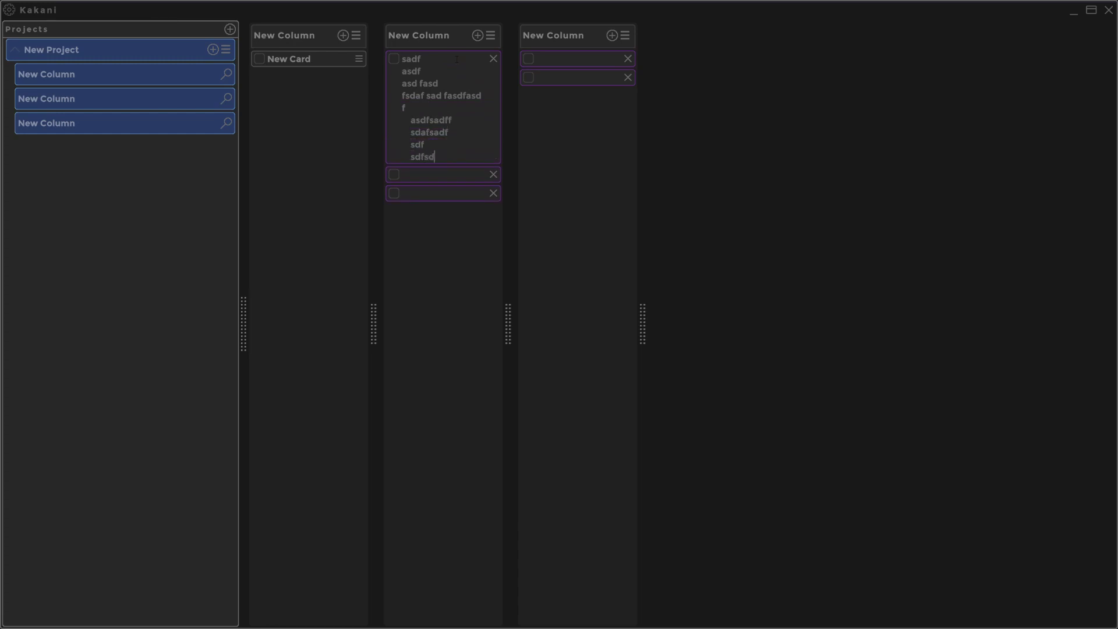
type("f")
left_click(454, 188)
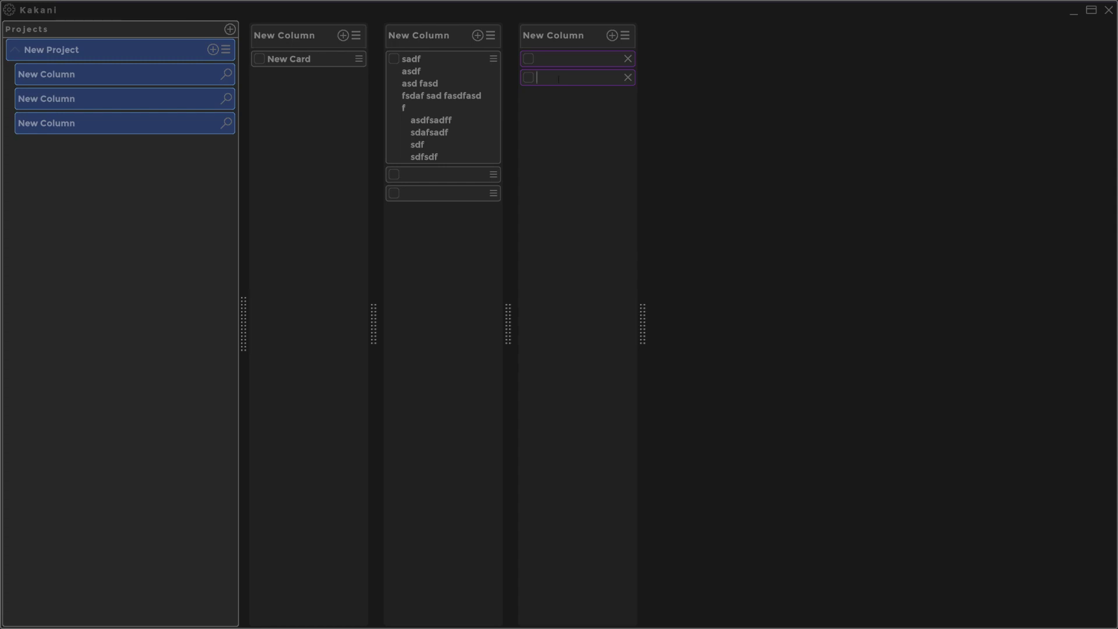
left_click(426, 99)
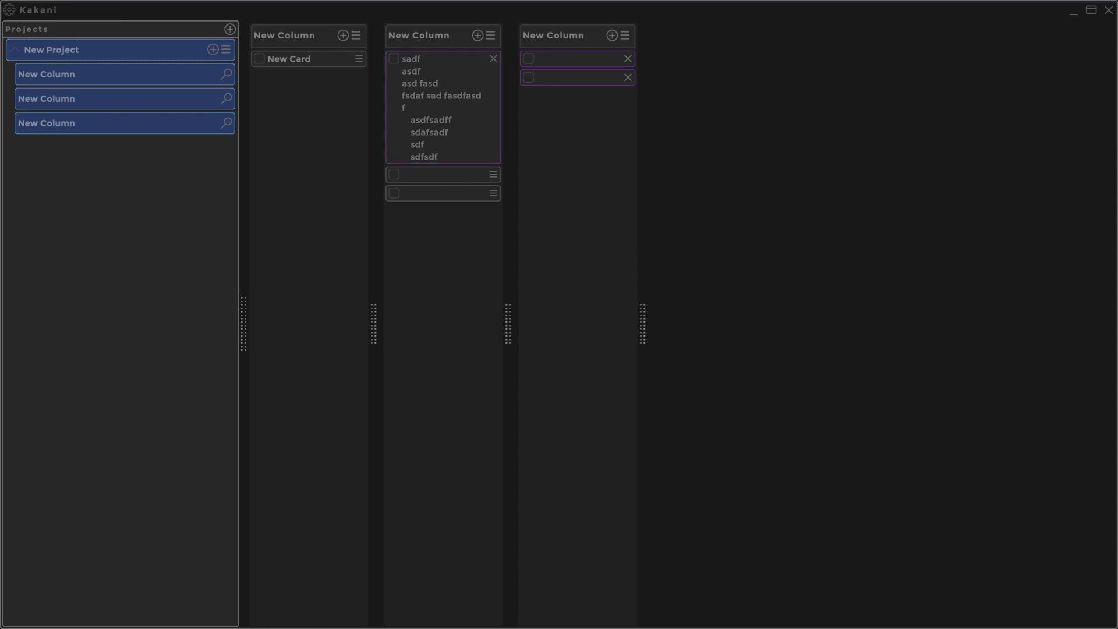
left_click(494, 59)
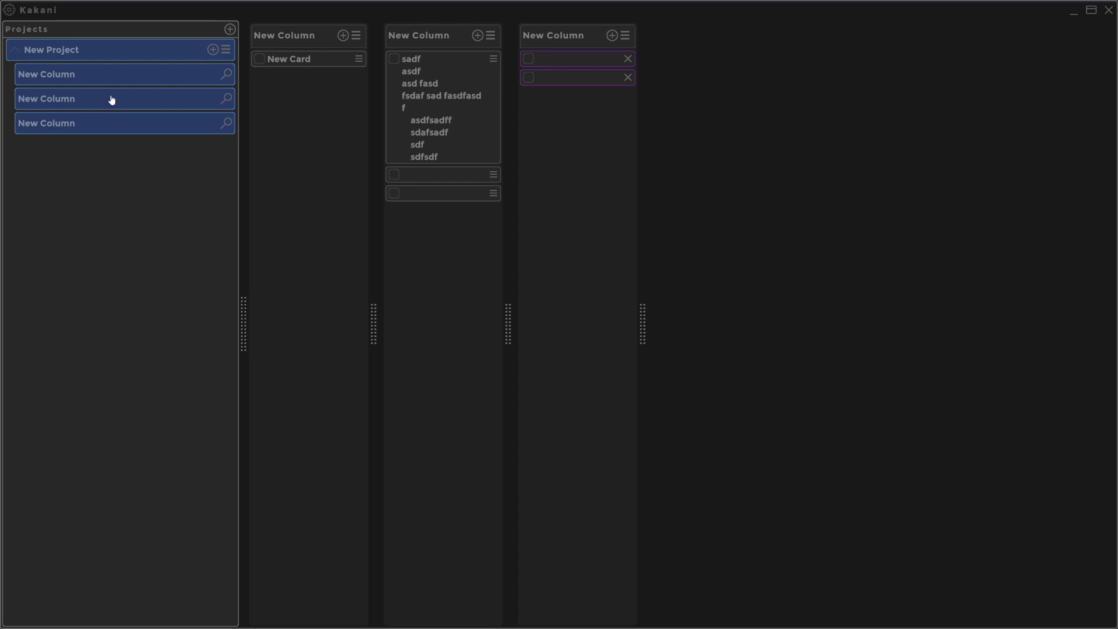
- Add six more columns to the project, making nine in total
left_click(212, 50)
left_click(212, 50)
left_click(212, 50)
left_click(212, 50)
left_click(212, 51)
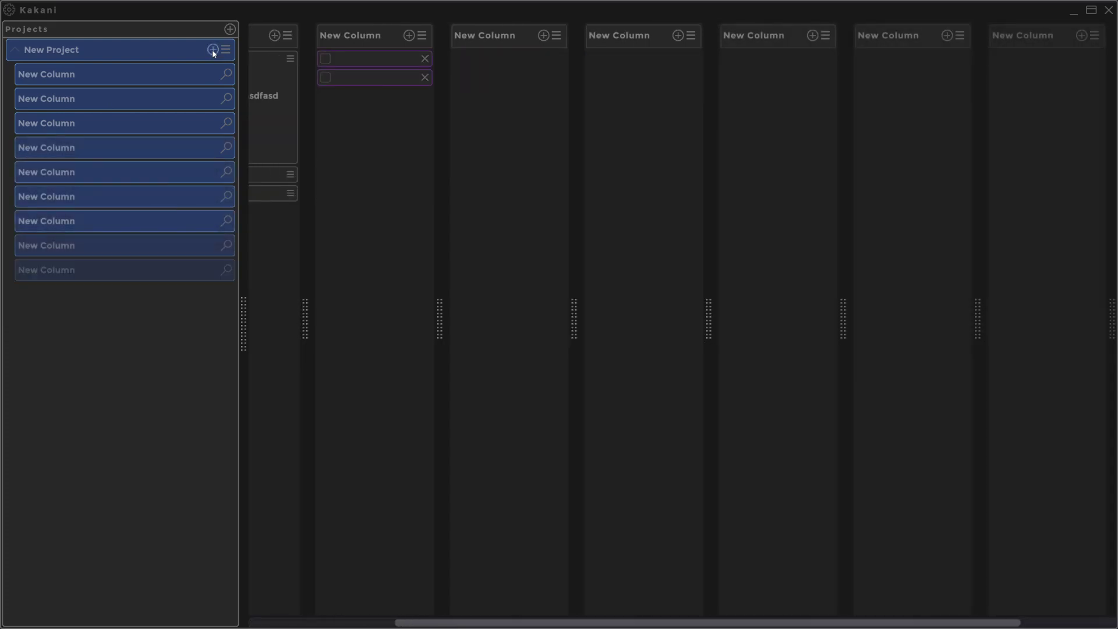
- Add a card named "Zcsadfsdf" to the project's last column
left_click_drag(502, 623, 215, 621)
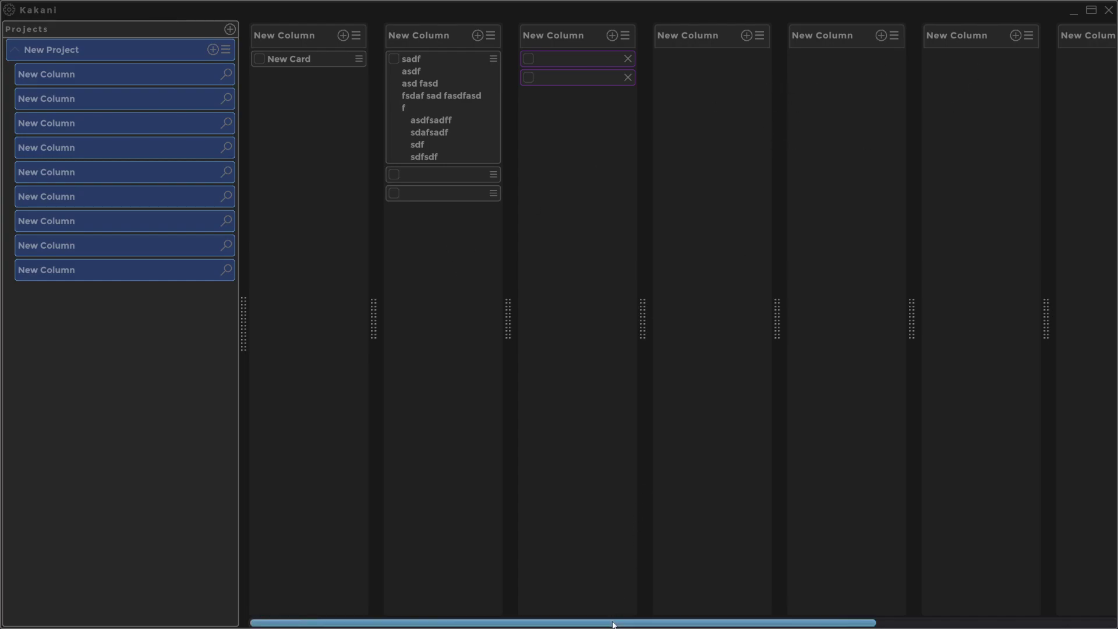
left_click_drag(611, 621, 850, 622)
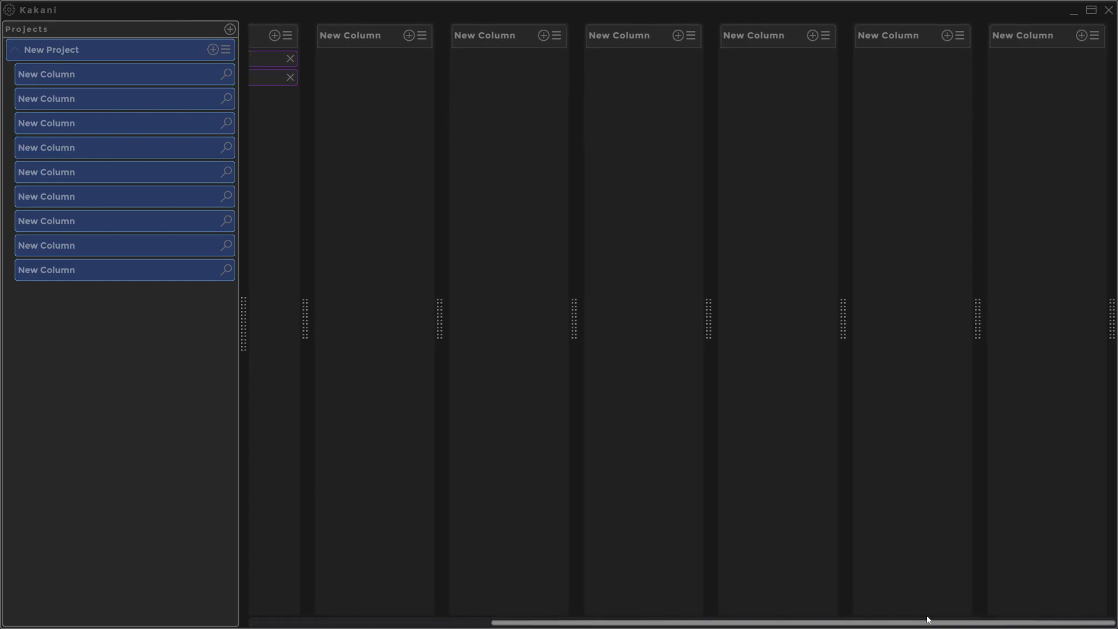
left_click(1081, 36)
type("Zcsadfsdf")
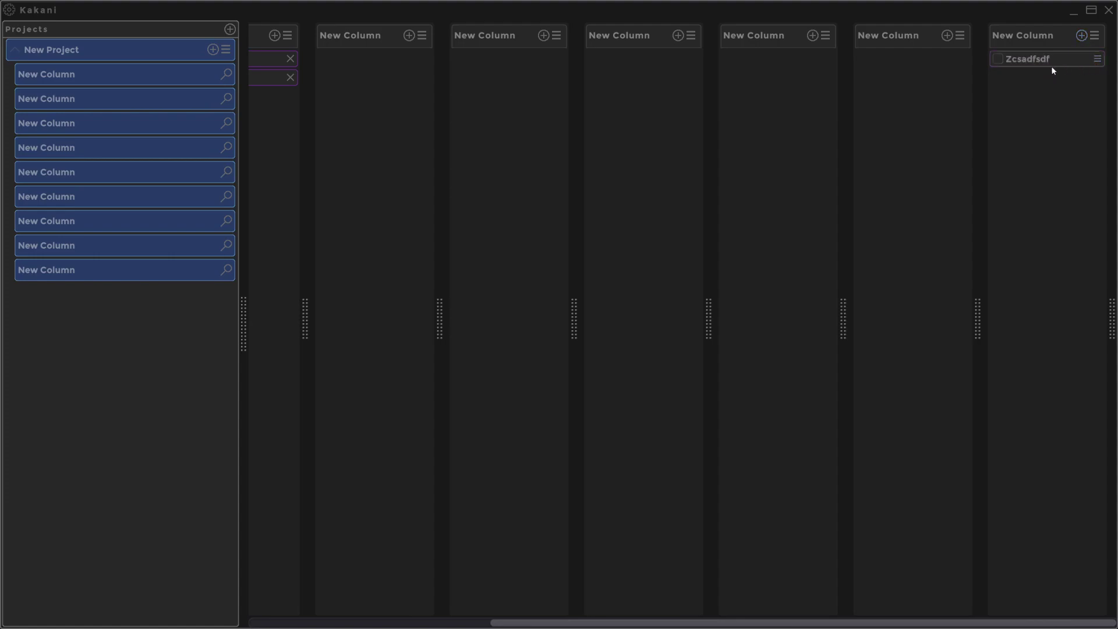
key("Return")
left_click_drag(541, 102, 1045, 100)
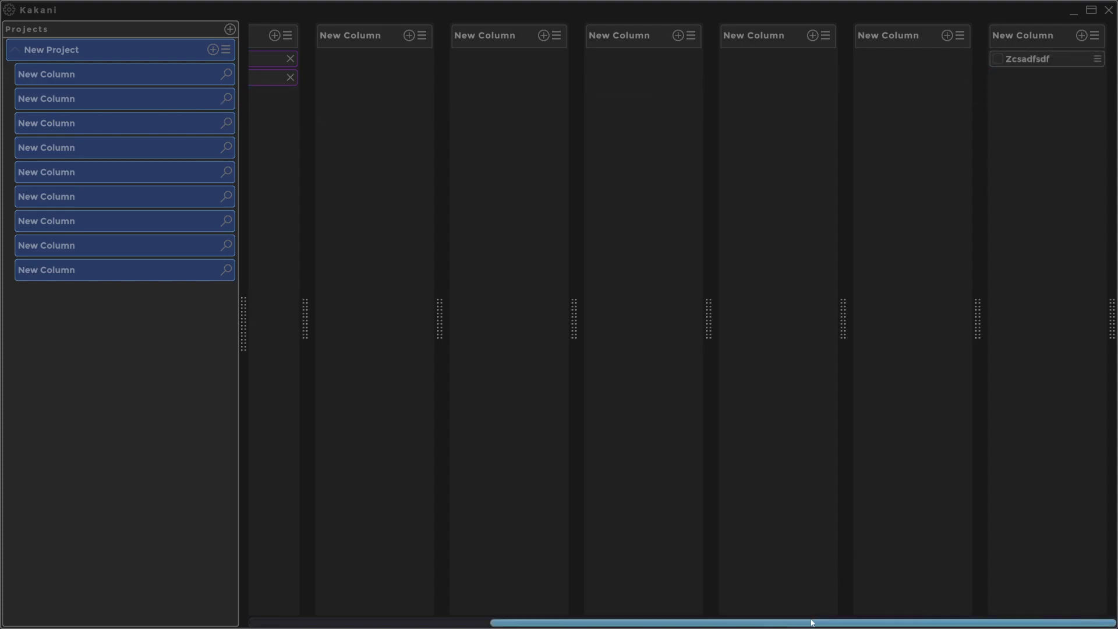
- Move the multi-line "sadf" card below the two blank cards in the second column
left_click_drag(810, 621, 488, 320)
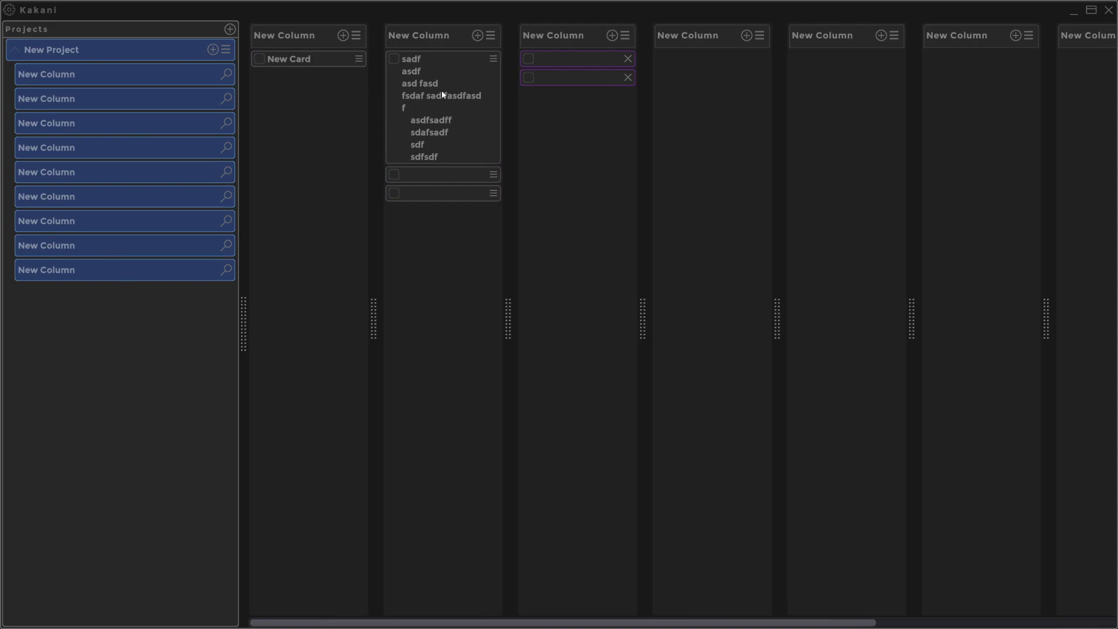
left_click_drag(441, 93, 451, 257)
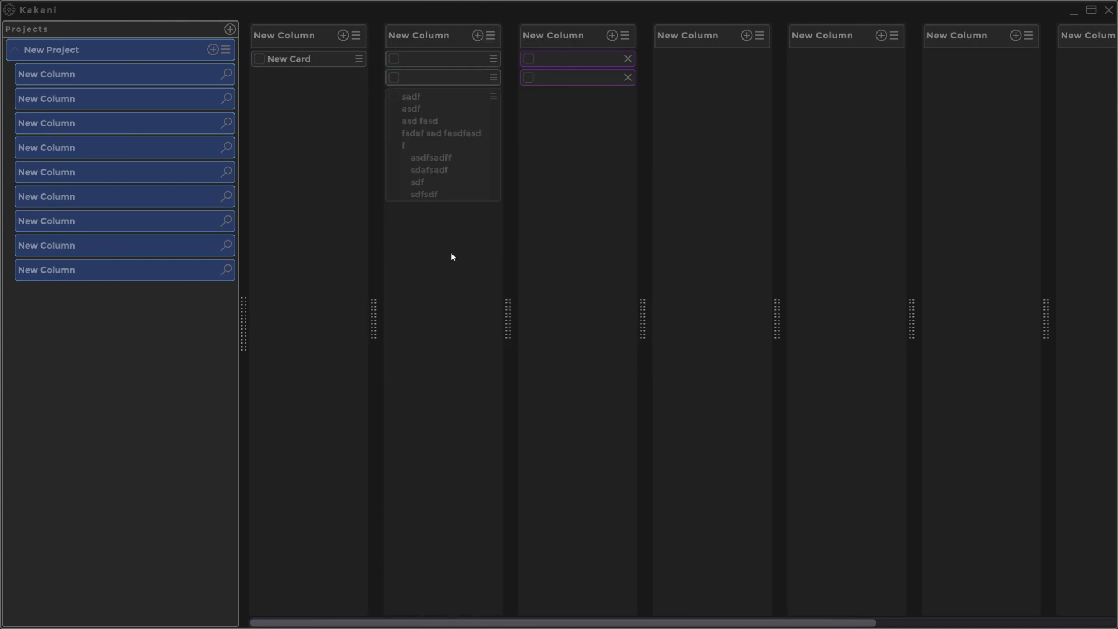
- Hide the second through eighth columns and move the Zcsadfsdf card from the last column into the first, below New Card
left_click_drag(516, 622, 886, 610)
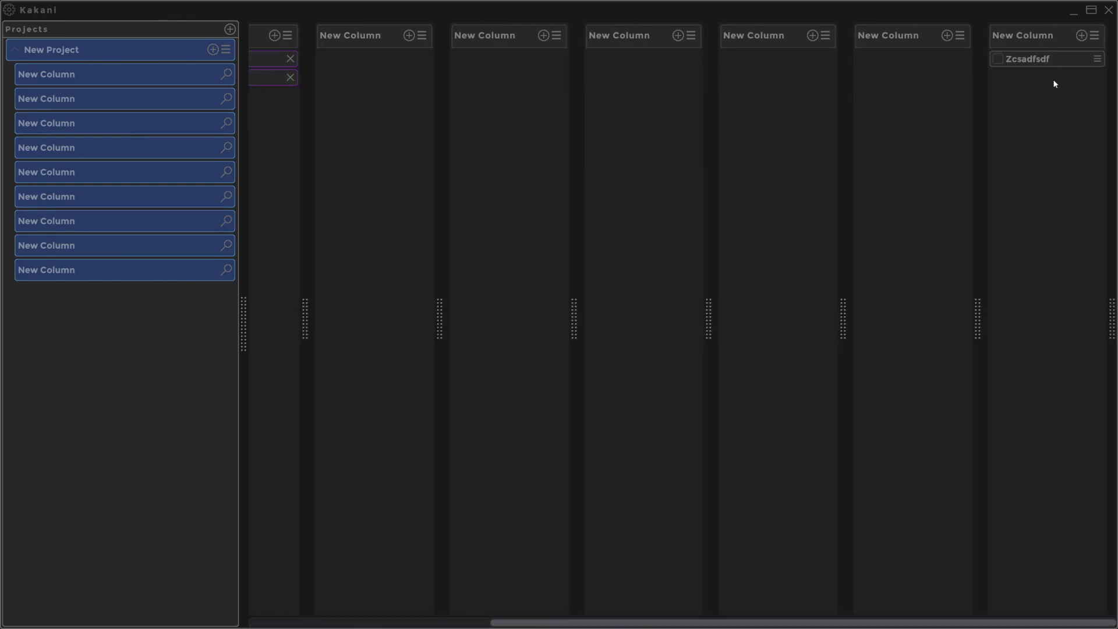
left_click(63, 242)
left_click(63, 221)
left_click(62, 196)
left_click(63, 172)
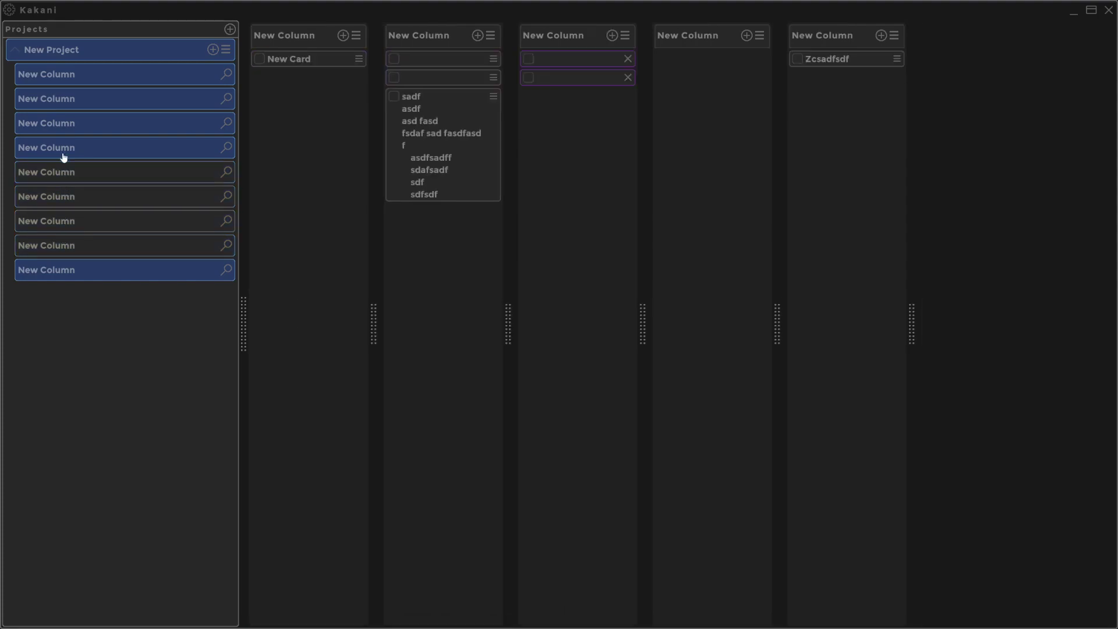
left_click(63, 148)
left_click(62, 123)
left_click(63, 100)
left_click_drag(411, 65, 309, 81)
- Show the second through eighth columns of the project again
left_click(87, 102)
left_click(69, 124)
left_click(69, 149)
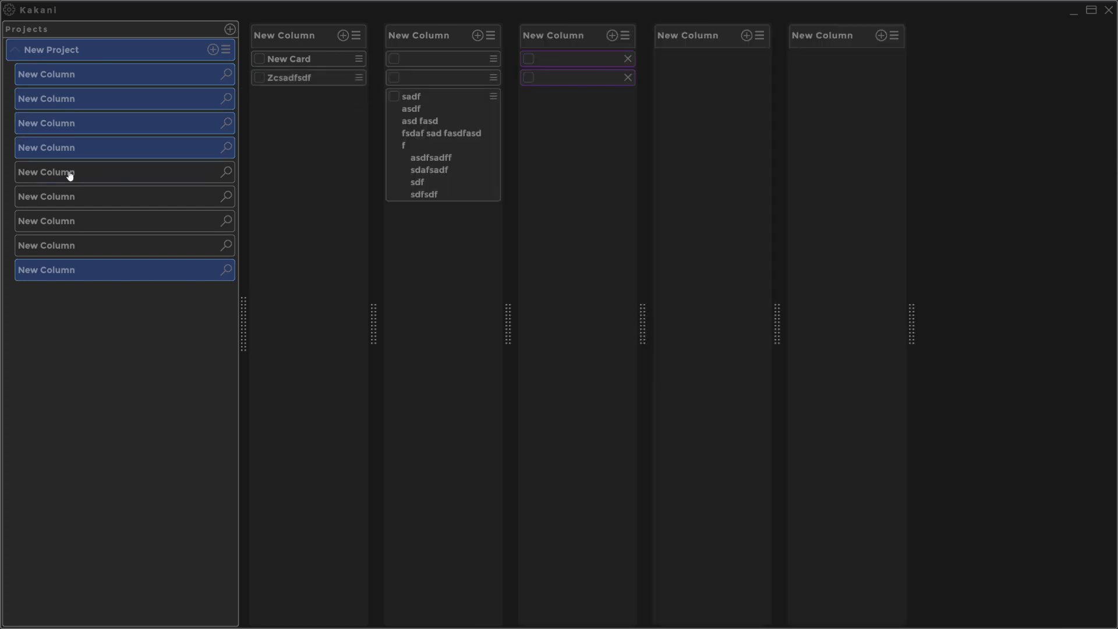
left_click(67, 173)
left_click(66, 197)
left_click(63, 221)
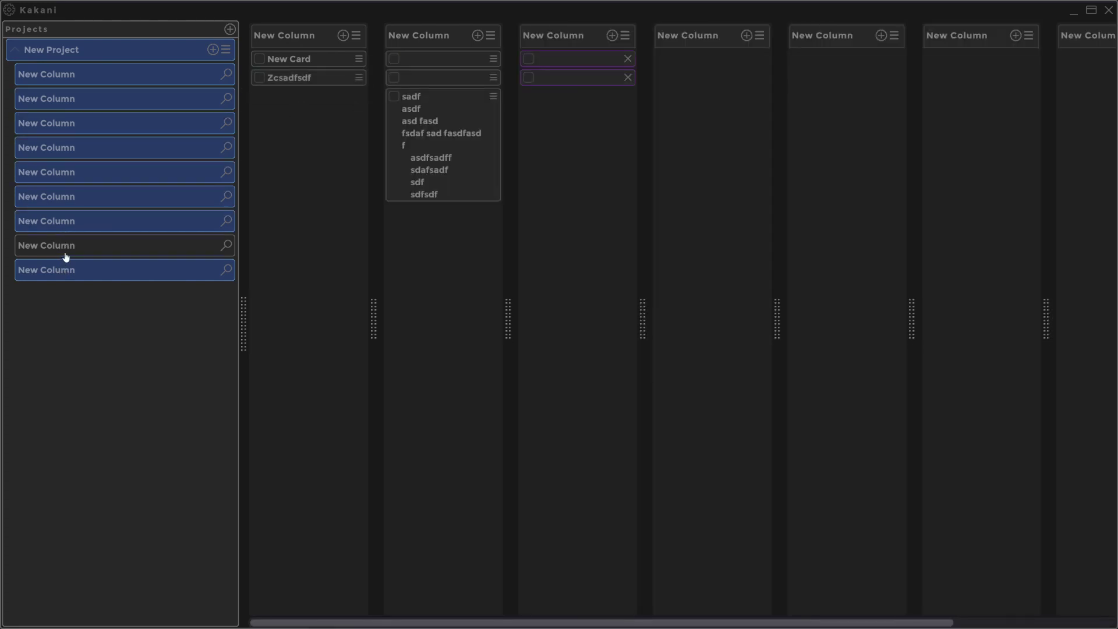
left_click(66, 250)
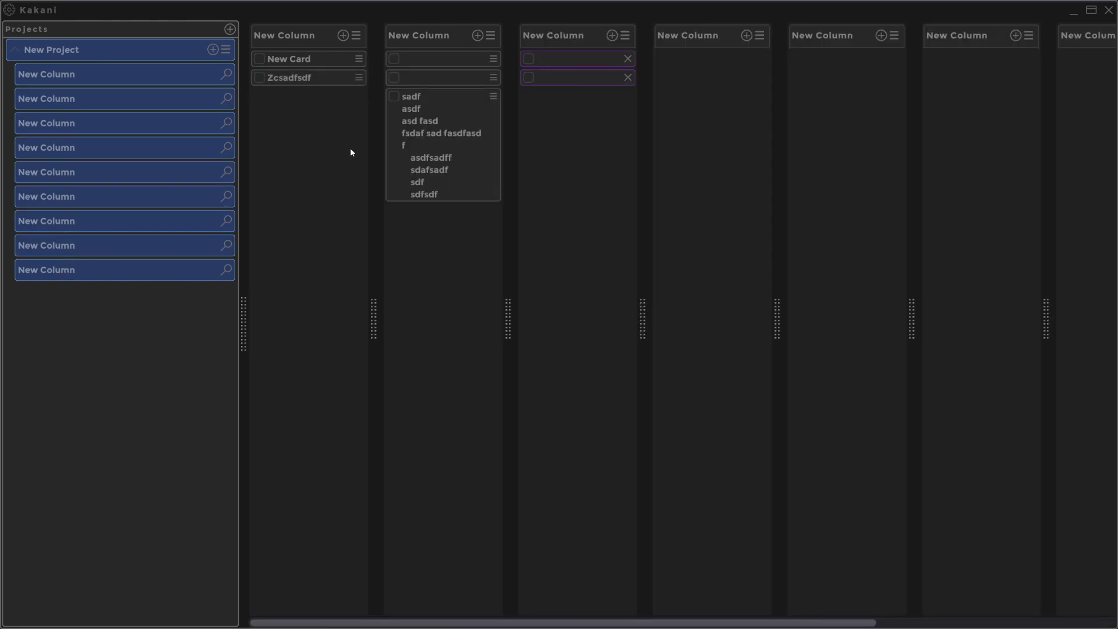
- Create two more projects and add four columns to the first of them
left_click(230, 29)
left_click(230, 30)
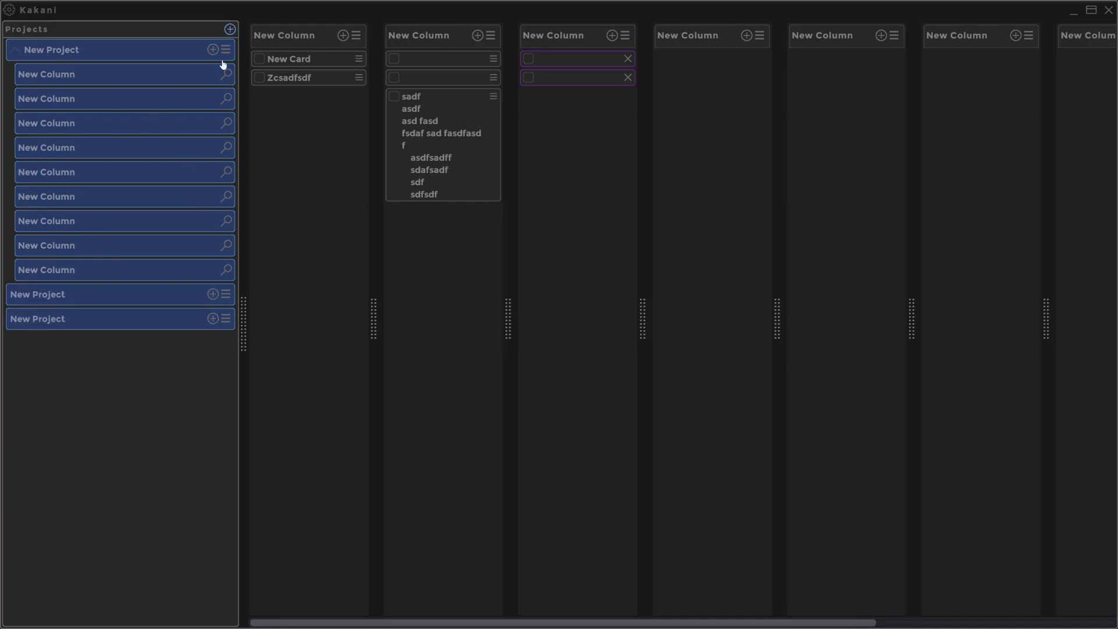
left_click(209, 293)
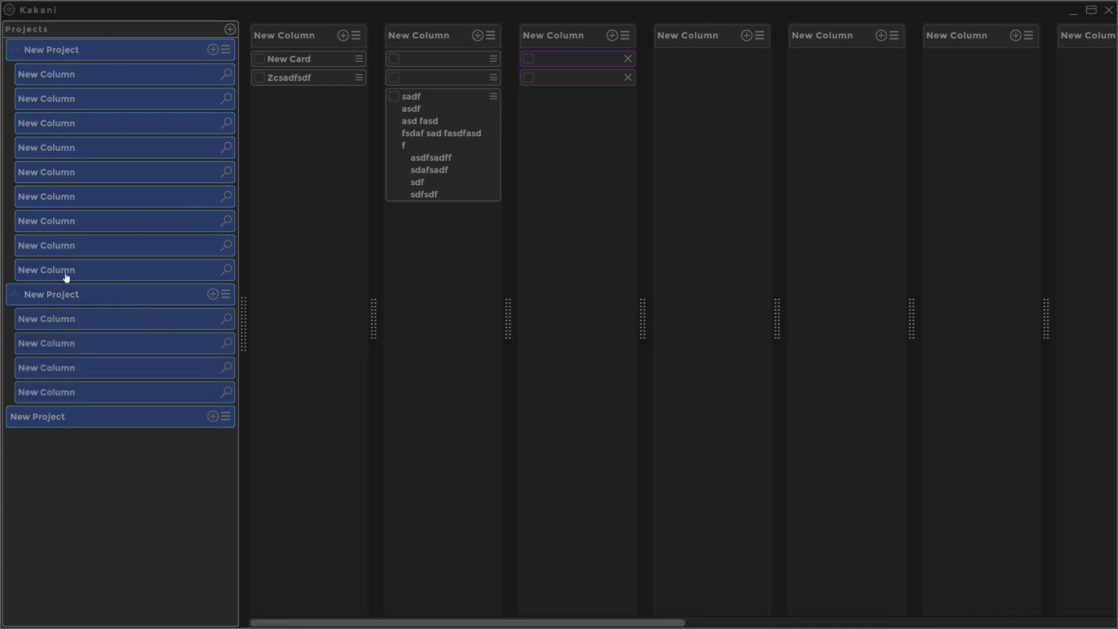
- Hide every column except the first two in both the first and the second project
left_click_drag(67, 277, 70, 128)
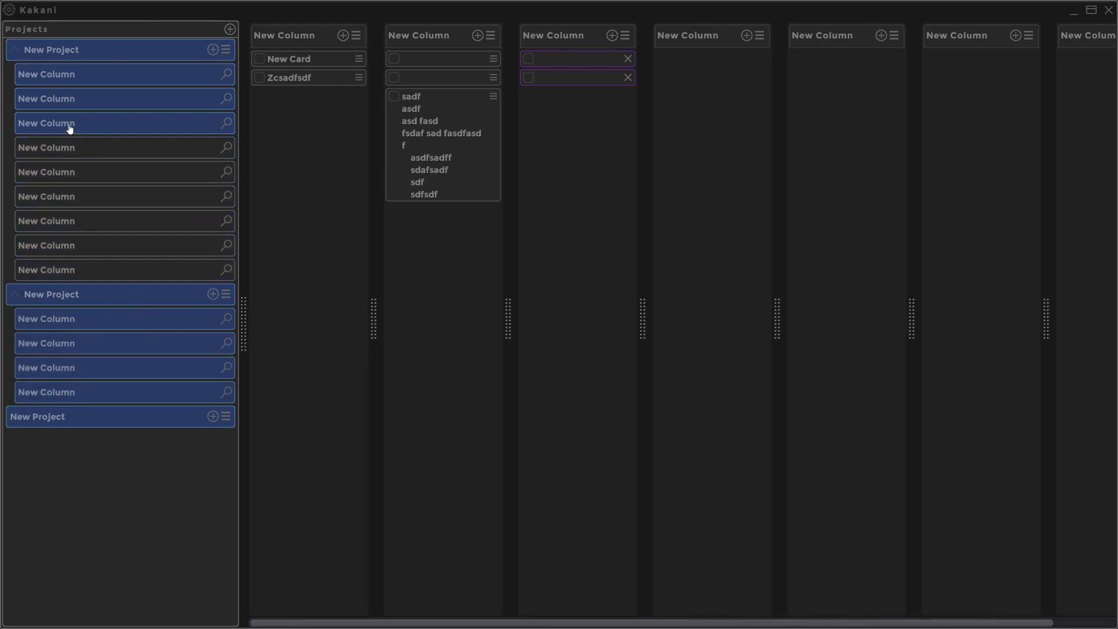
left_click_drag(76, 392, 72, 354)
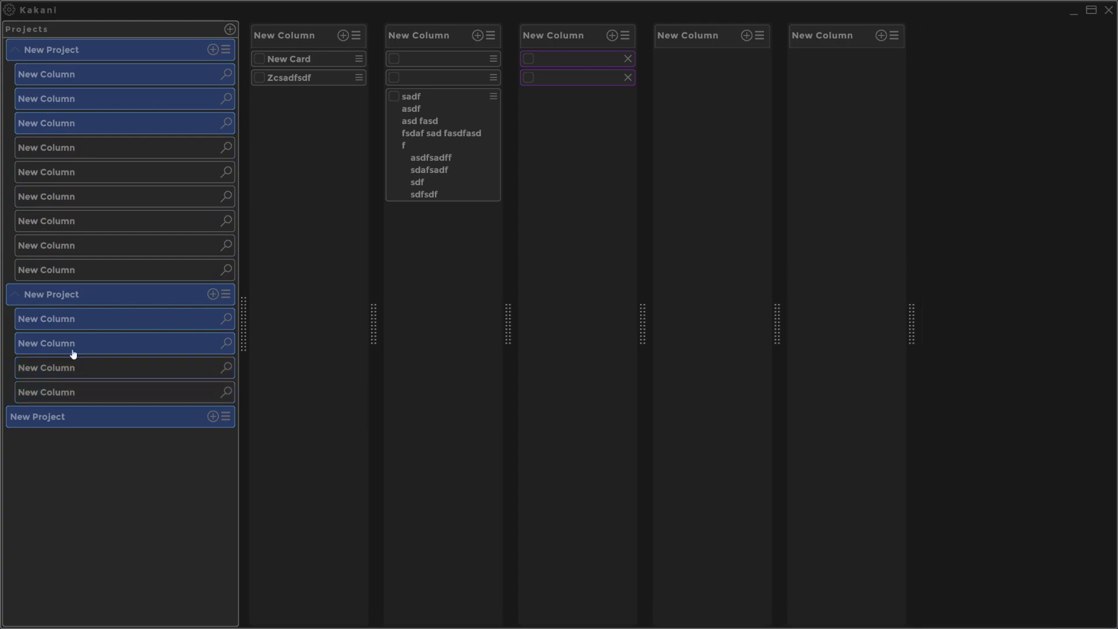
left_click(75, 125)
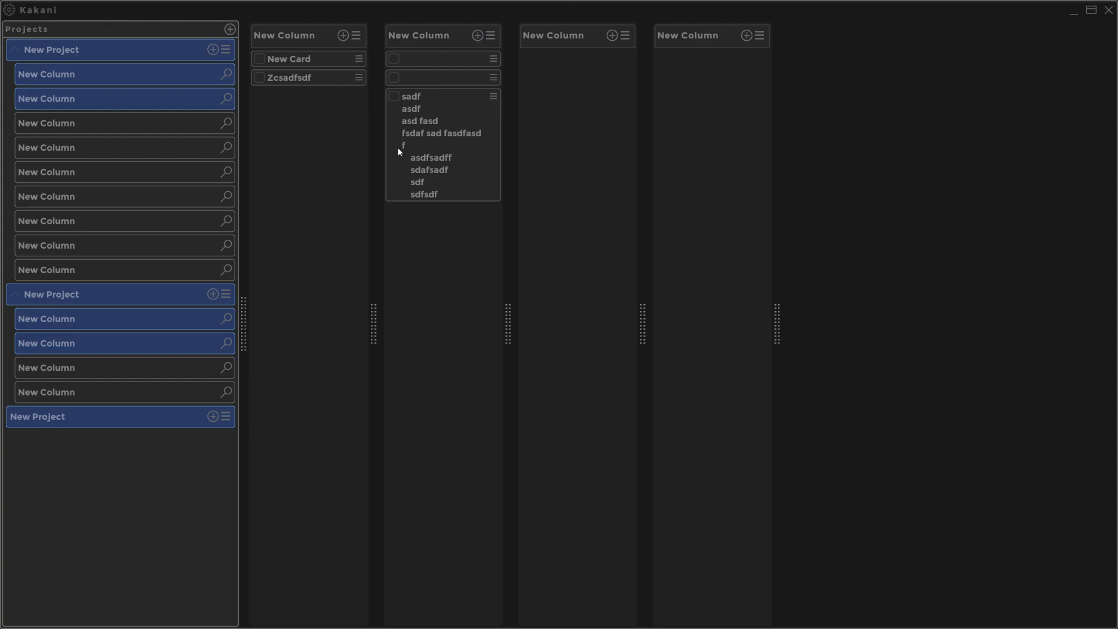
- Rename the second project's first column to "A" and its second column to "B"
double_click(83, 319)
triple_click(97, 320)
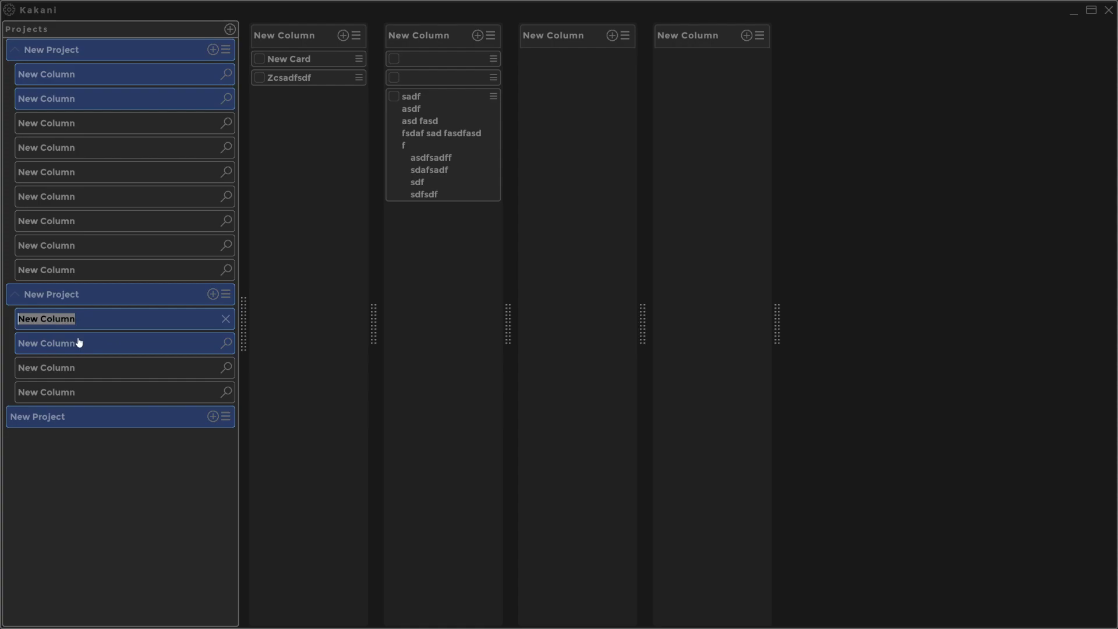
type("A")
double_click(85, 343)
triple_click(86, 344)
type("B")
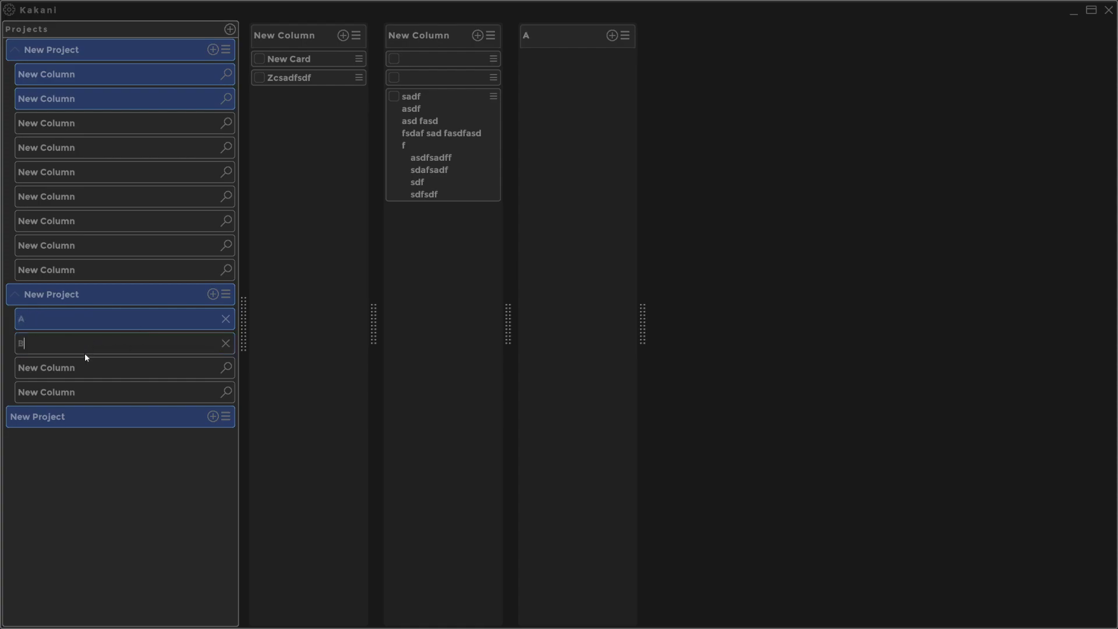
key("Return")
left_click(139, 320)
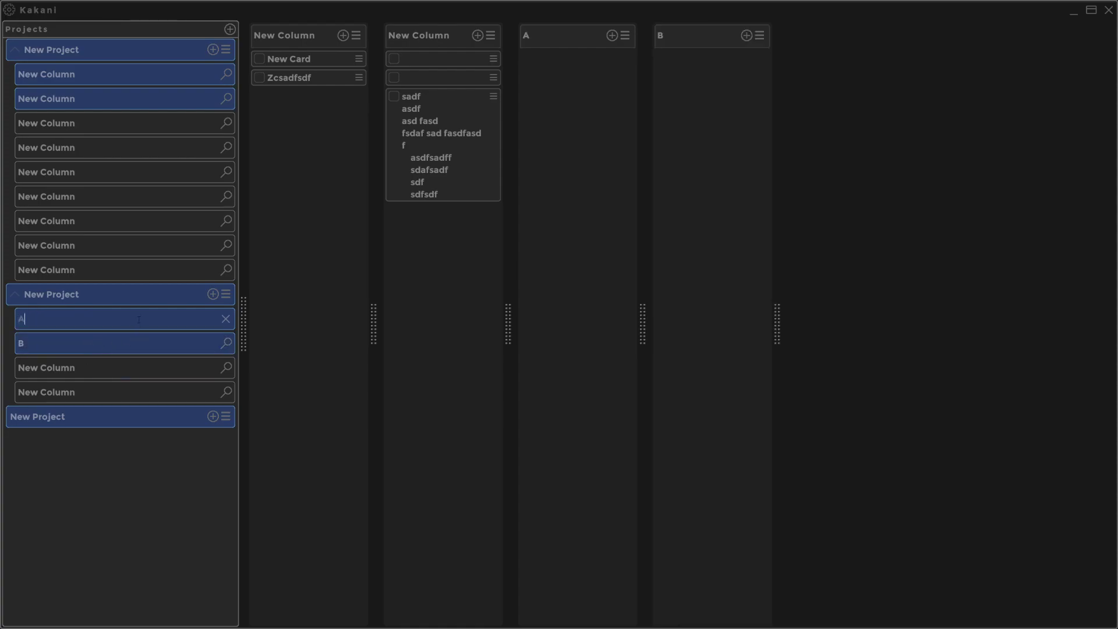
key("Return")
- Move the Zcsadfsdf card from the first column into column A, and toggle the second project's visibility off and back on
left_click(105, 295)
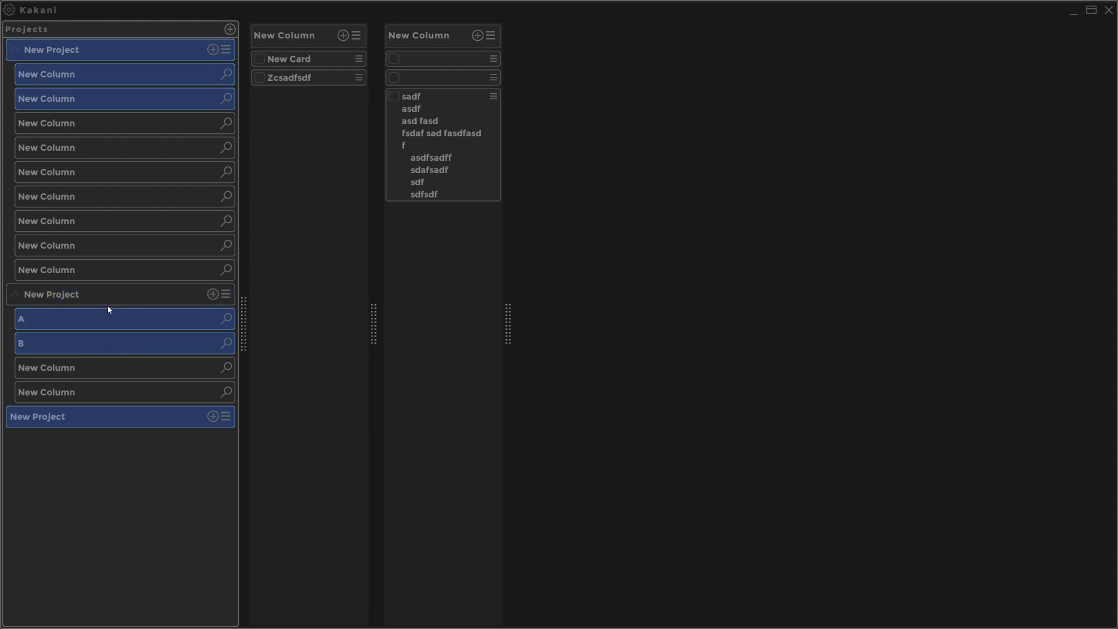
left_click(90, 295)
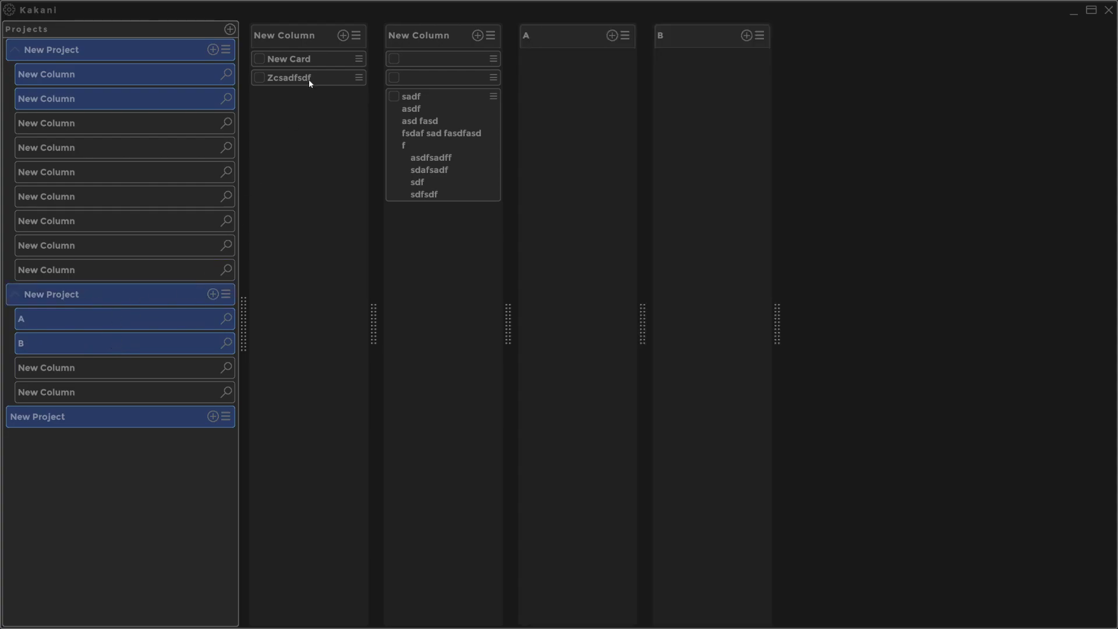
left_click_drag(310, 77, 582, 88)
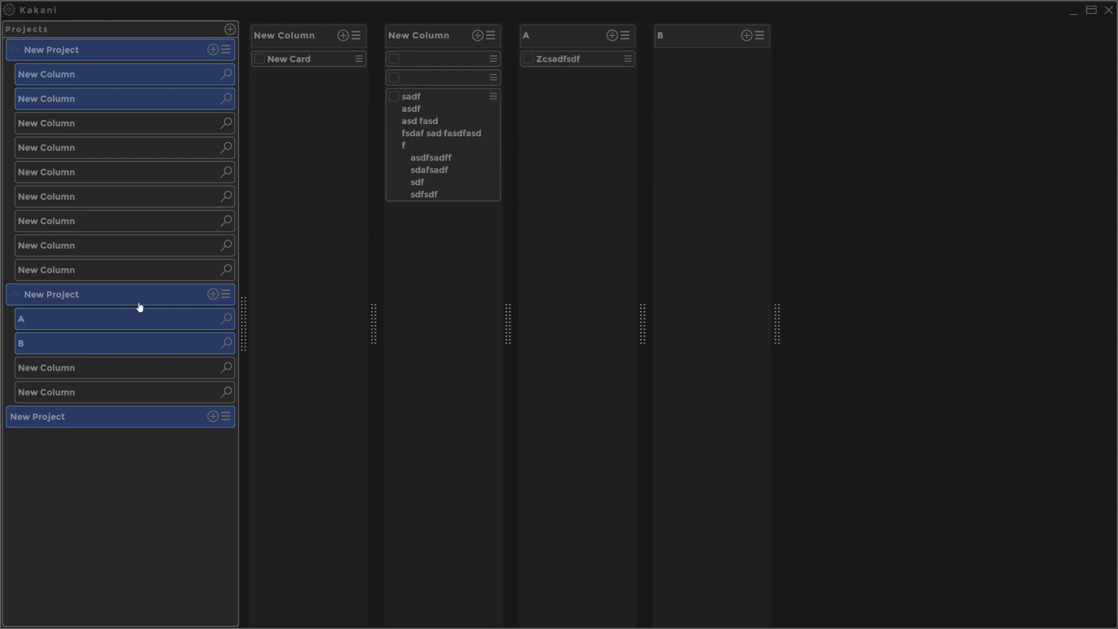
left_click(82, 294)
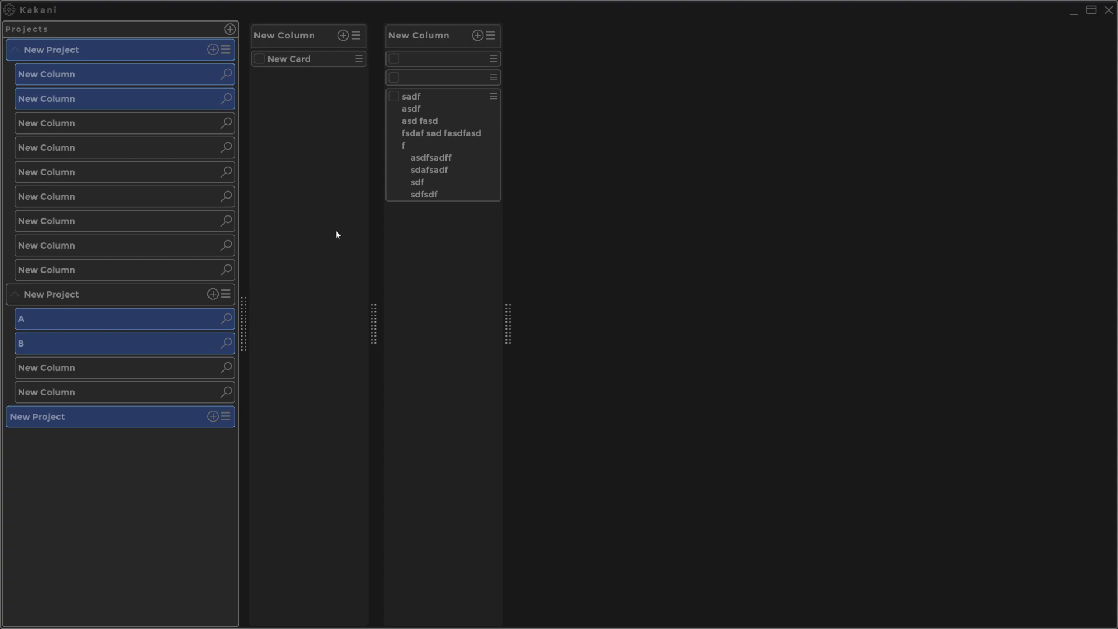
left_click(74, 298)
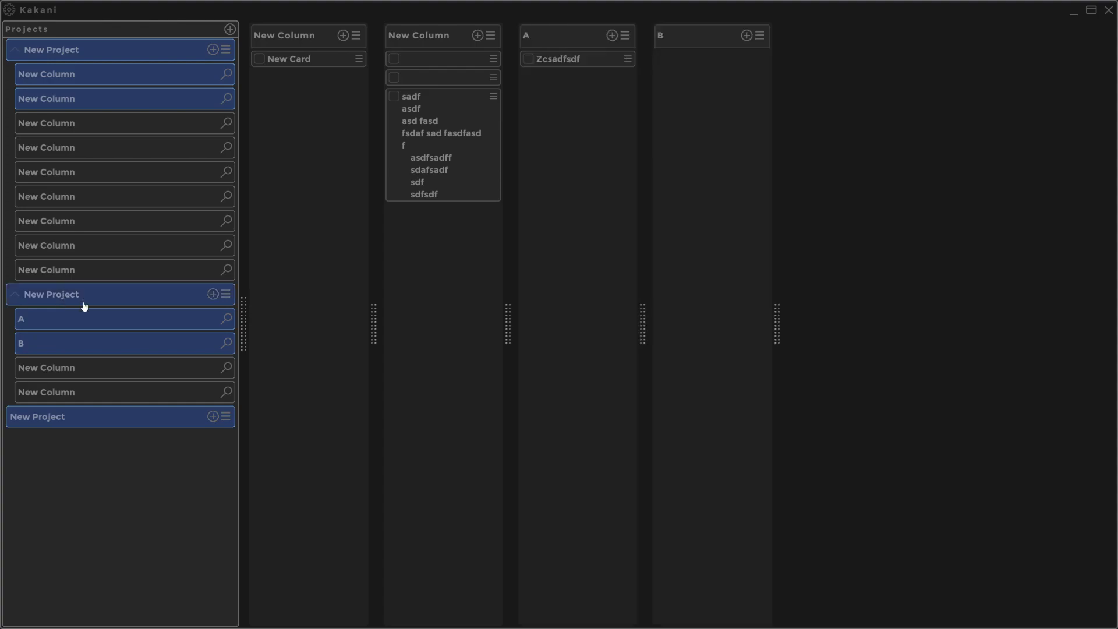
- Move the Zcsadfsdf card from column A to column B, and collapse and re-expand the first project's first column
left_click_drag(542, 64, 722, 81)
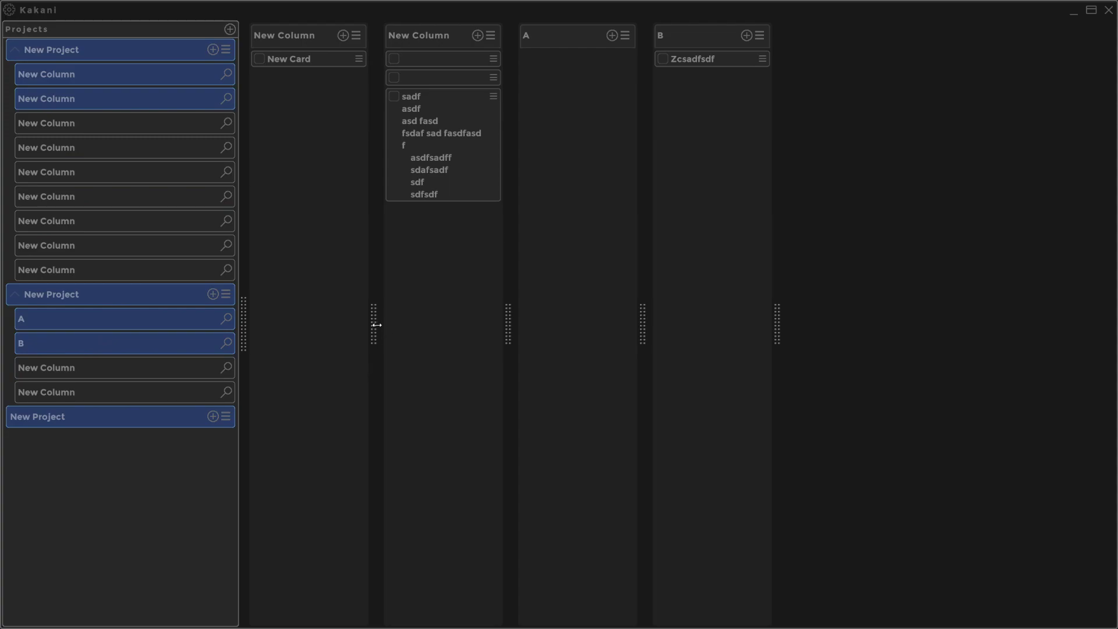
left_click_drag(377, 325, 165, 369)
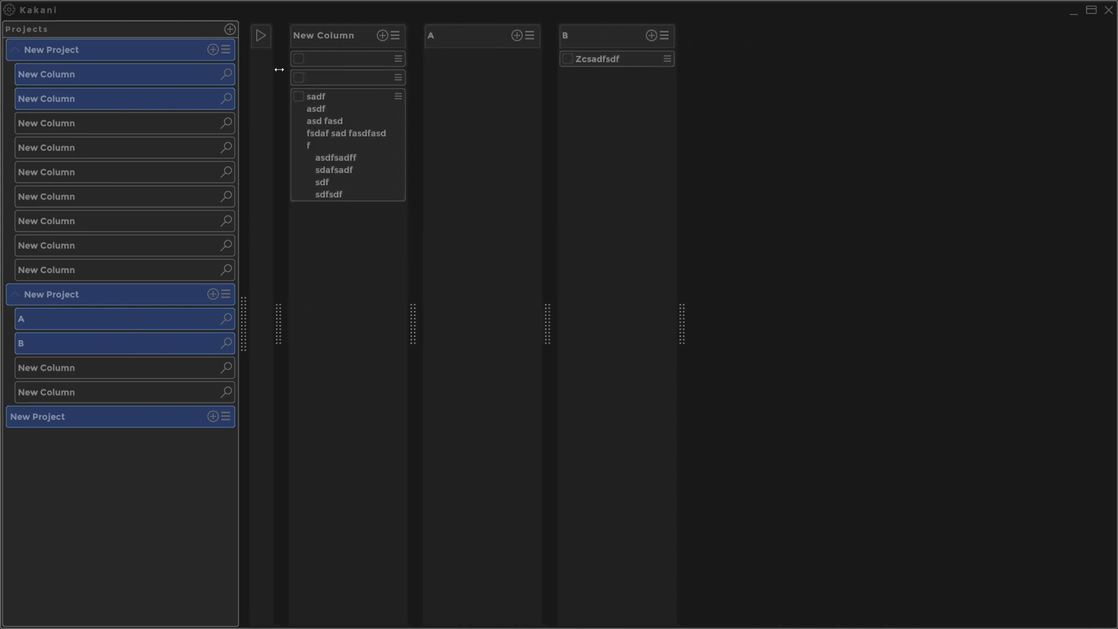
left_click(263, 38)
- Collapse the first project's two visible columns, and collapse and reopen the projects list
left_click_drag(374, 323, 202, 317)
left_click_drag(413, 324, 35, 320)
left_click(16, 38)
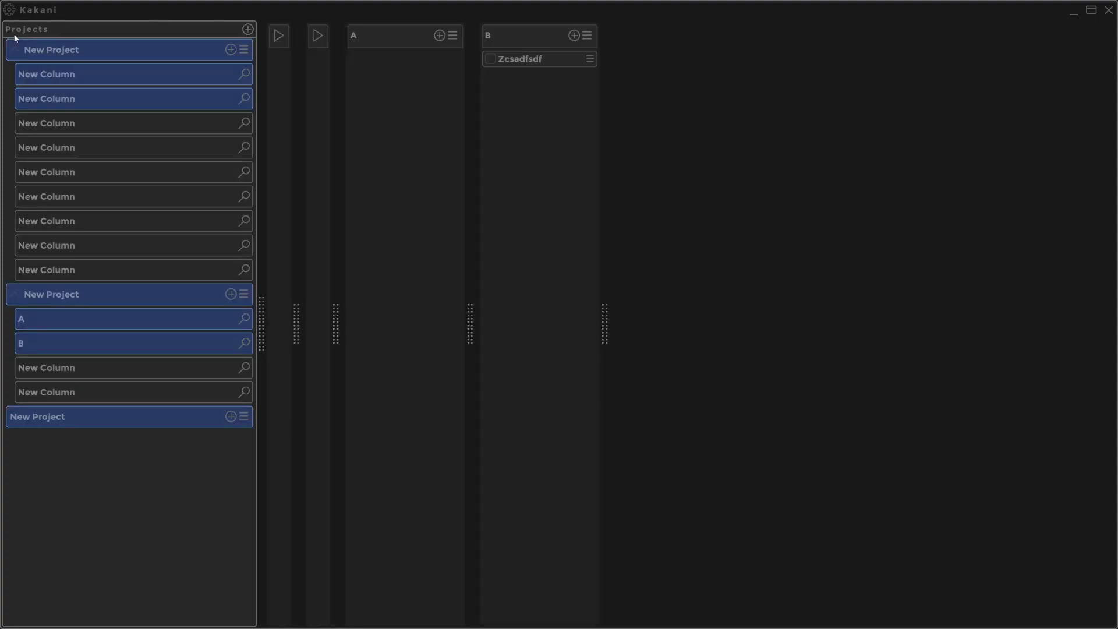
- Expand both collapsed columns of the first project, and collapse the second one again after widening it
left_click_drag(296, 318, 471, 312)
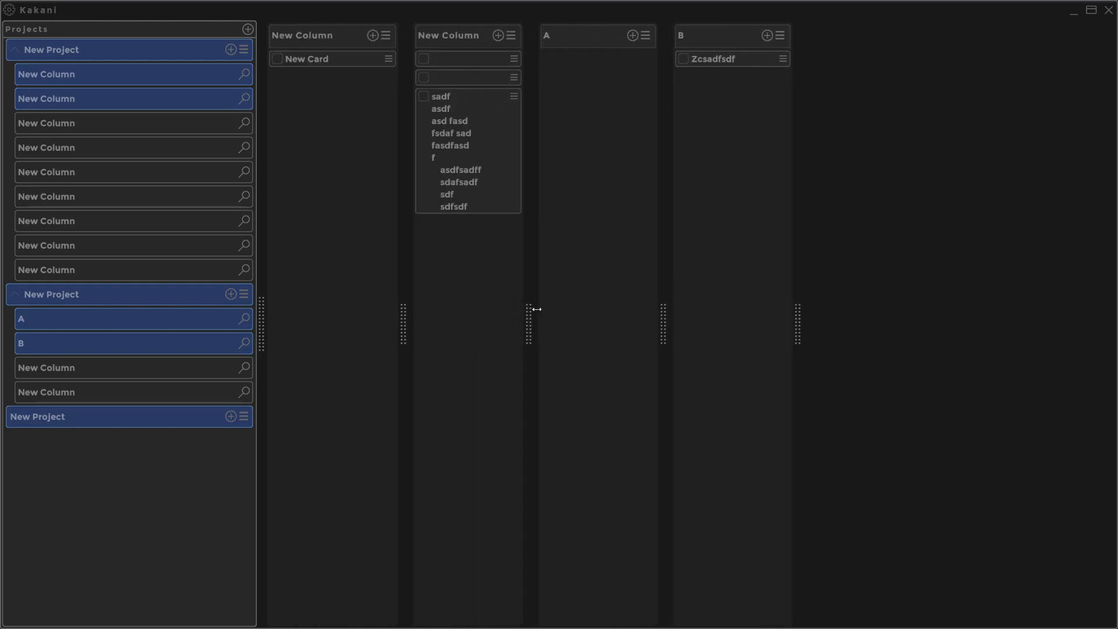
left_click_drag(536, 309, 562, 310)
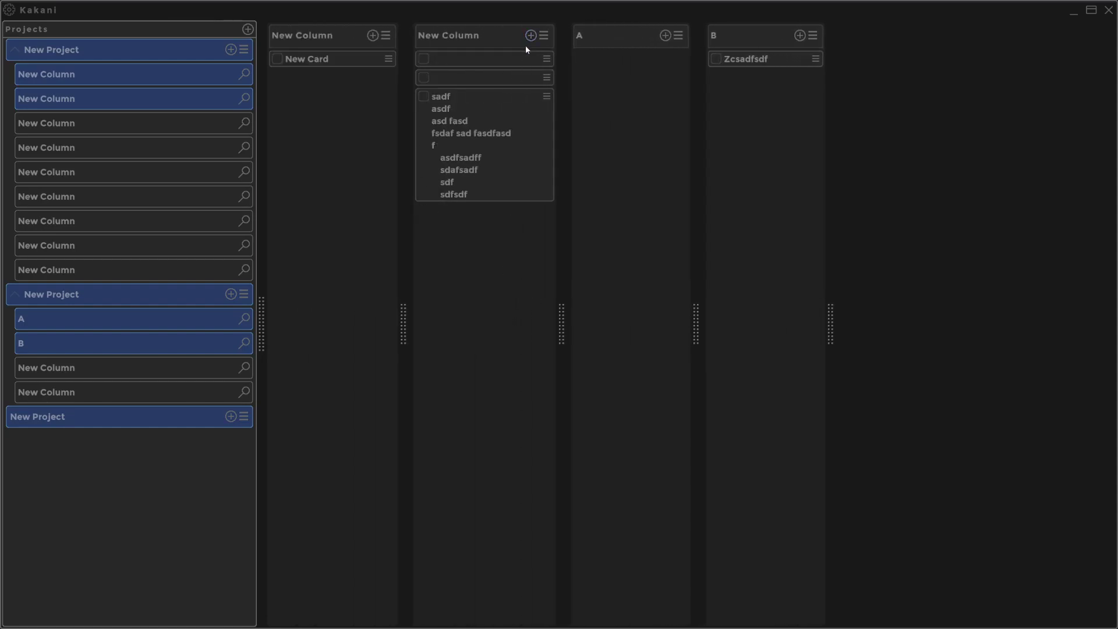
double_click(467, 37)
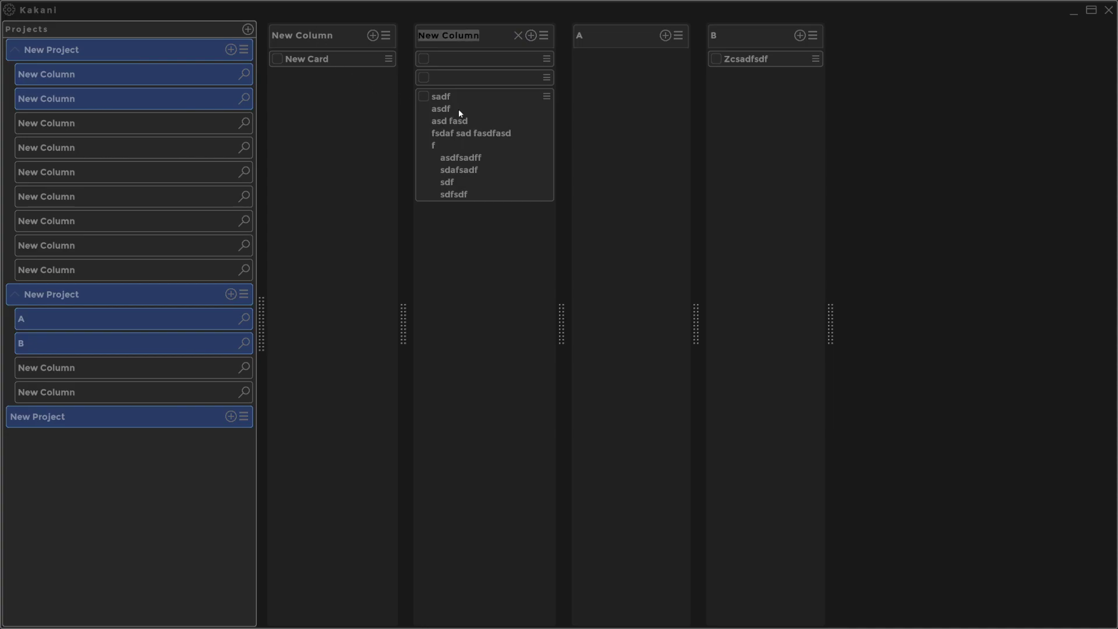
left_click_drag(558, 327, 289, 349)
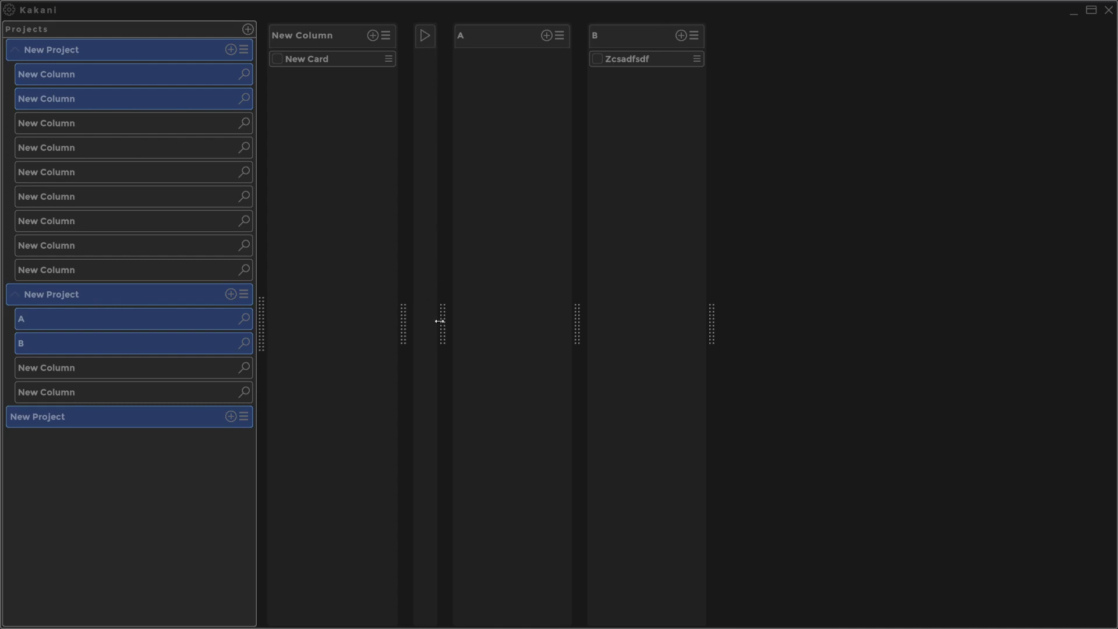
left_click_drag(442, 319, 334, 330)
- Add six blank cards below New Card in the first column
double_click(308, 133)
double_click(325, 227)
double_click(326, 295)
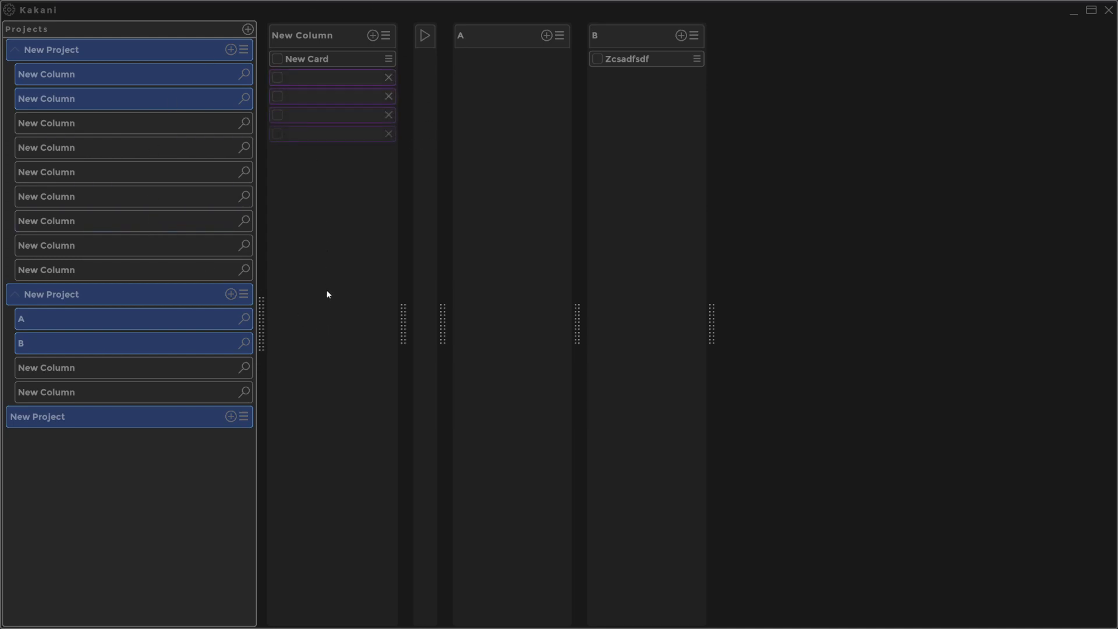
double_click(297, 117)
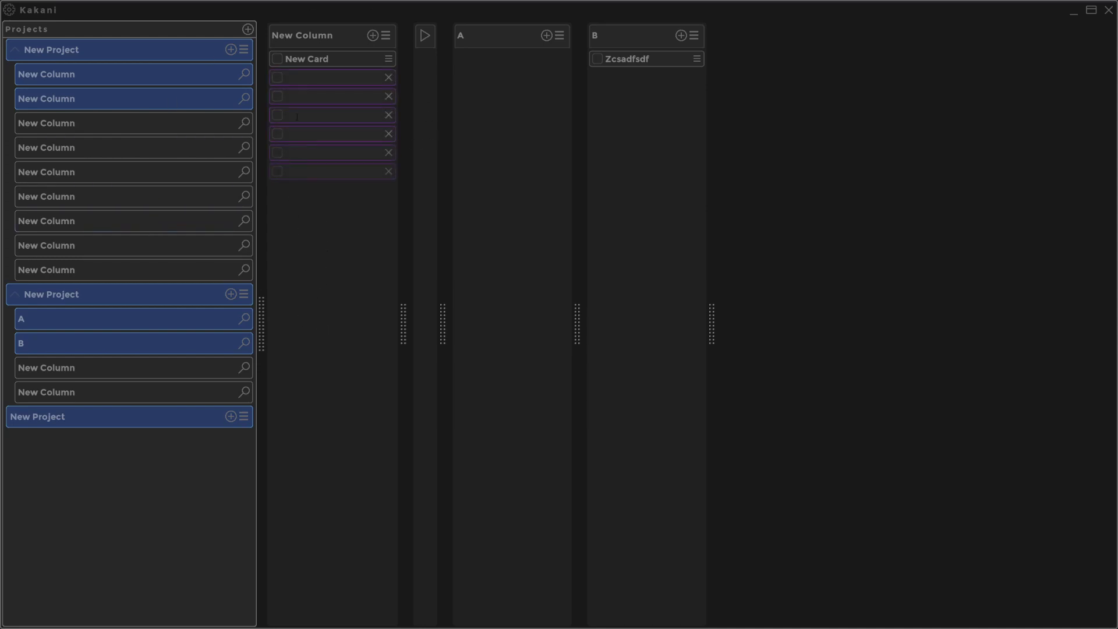
- Enter "aaaa" in the first blank card and insert another blank card above it
left_click(305, 75)
type("aaaa")
key("Return")
double_click(308, 70)
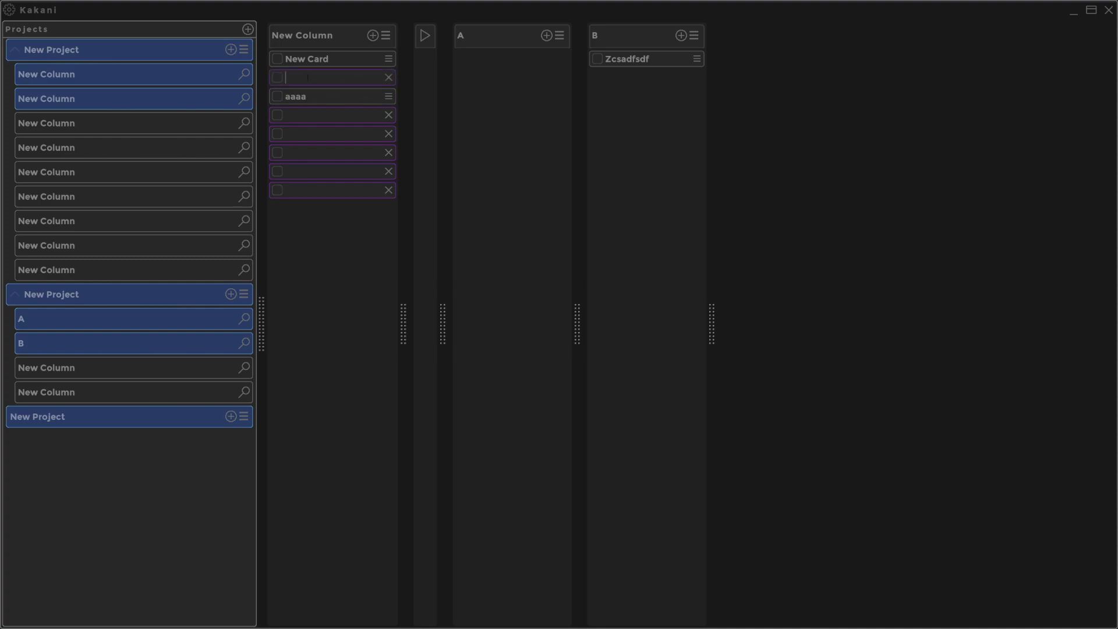
- Examine the actions available for the first column and for the first project
left_click(384, 37)
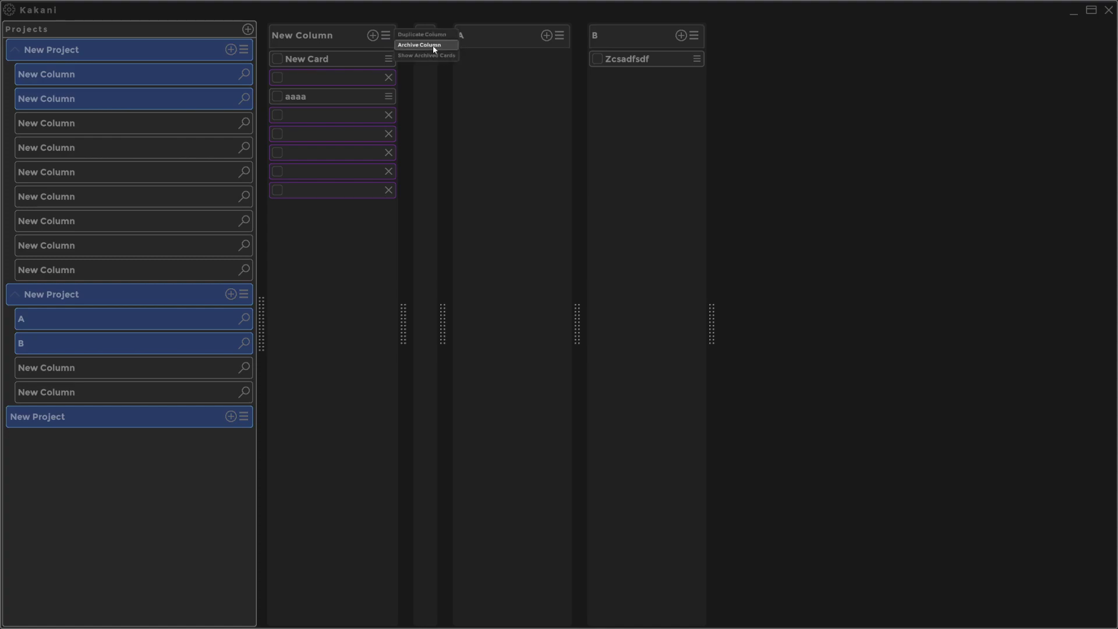
left_click(243, 48)
left_click(244, 49)
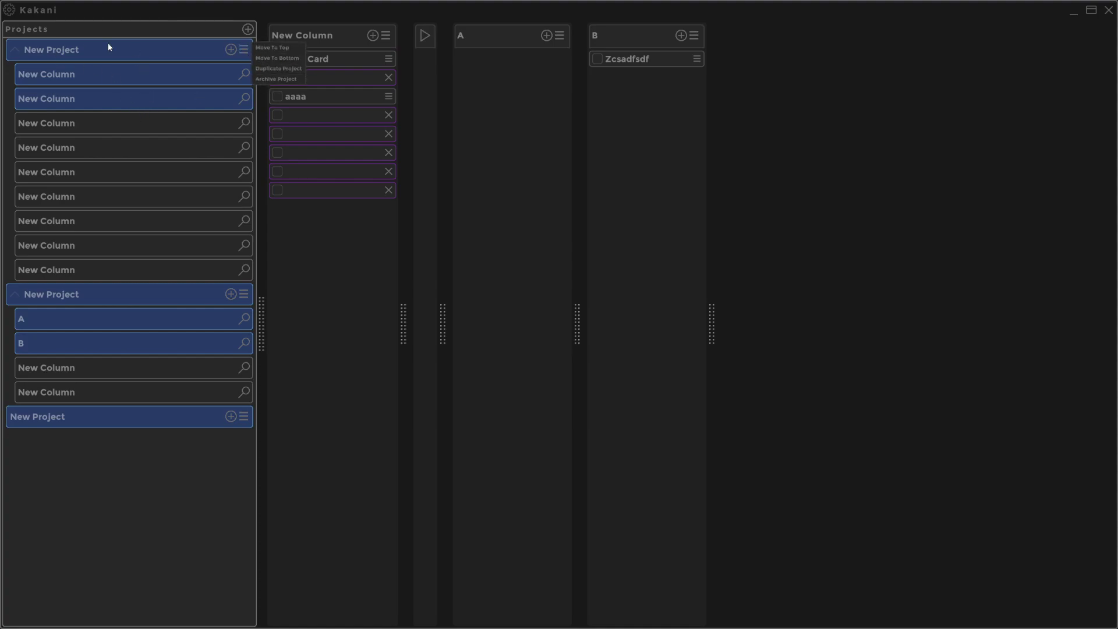
left_click(303, 276)
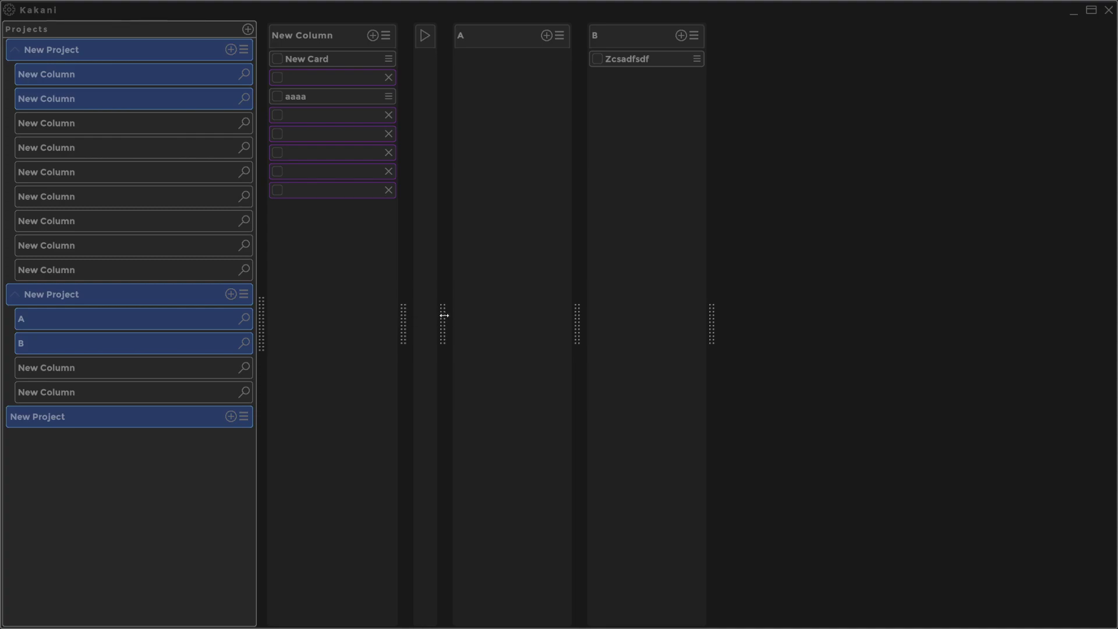
- Duplicate the collapsed second column and expand both copies, collapsing the first of them again
key("ctrl+n")
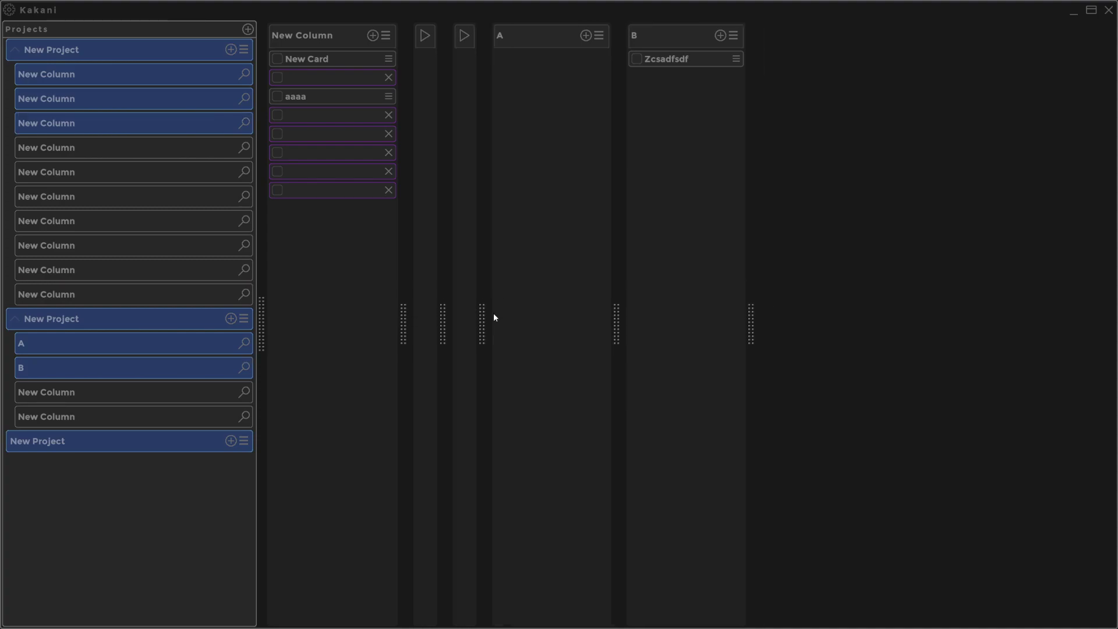
left_click_drag(480, 316, 626, 309)
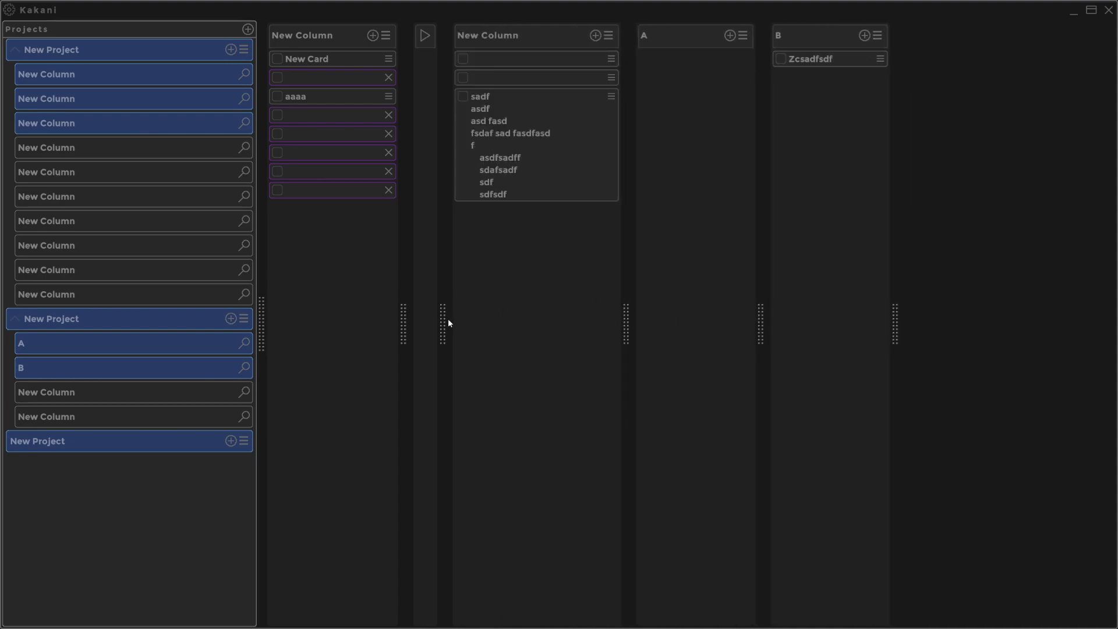
left_click_drag(448, 320, 578, 311)
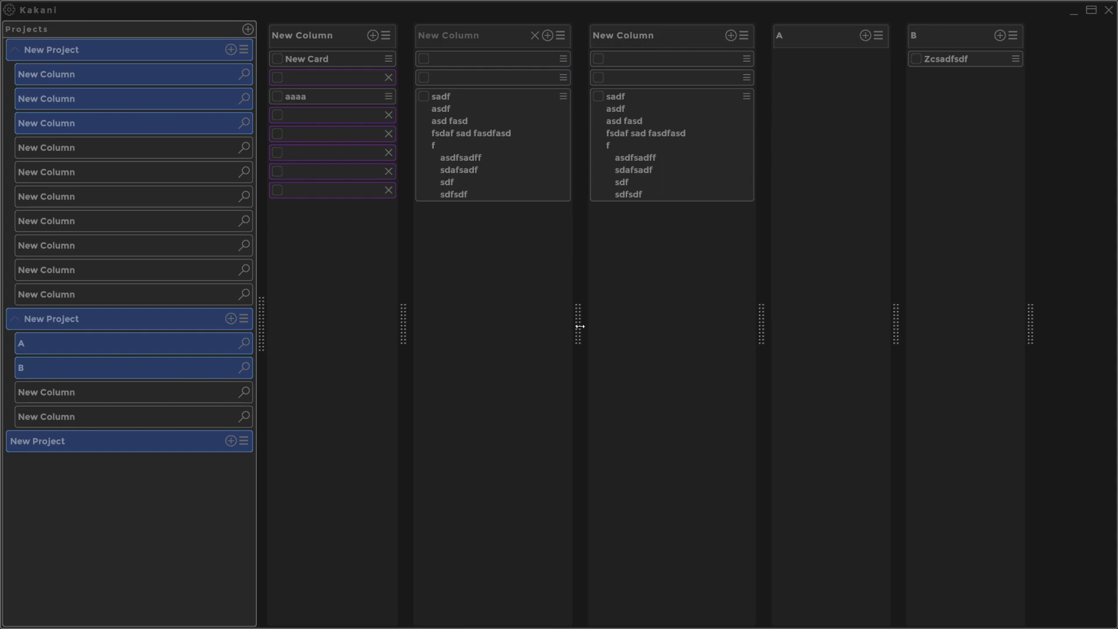
left_click_drag(580, 326, 456, 314)
- Enable "Move completed cards to bottom" in the settings and mark New Card in the first column as completed
left_click(9, 11)
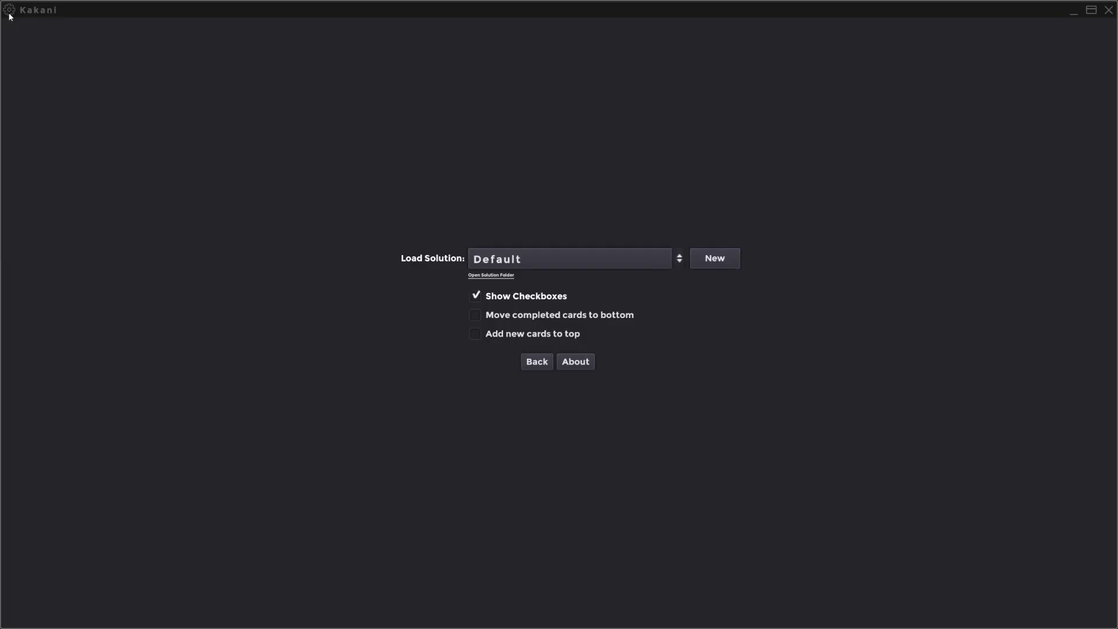
left_click(477, 314)
left_click(536, 362)
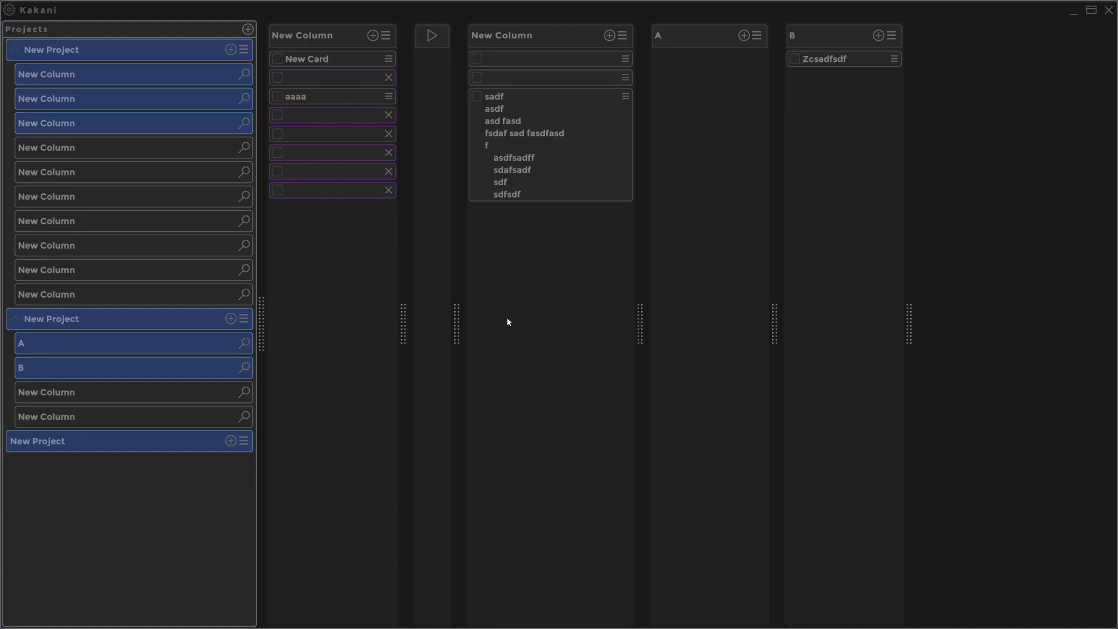
left_click(277, 58)
- View the form for creating a new solution in the settings, cancel it, and return to the board
left_click(8, 10)
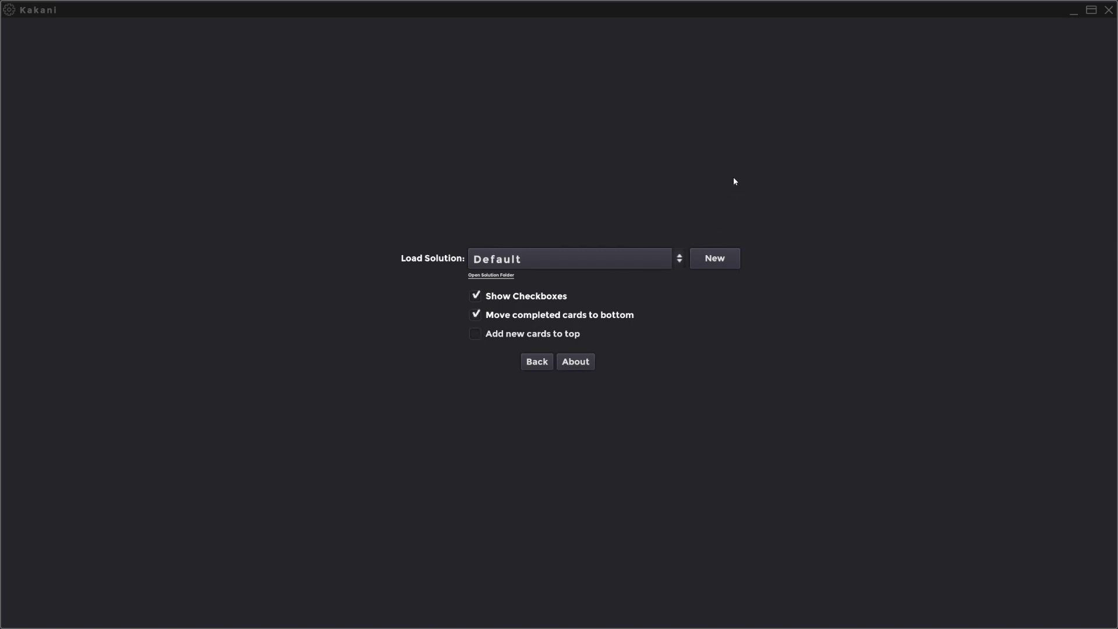
left_click(717, 259)
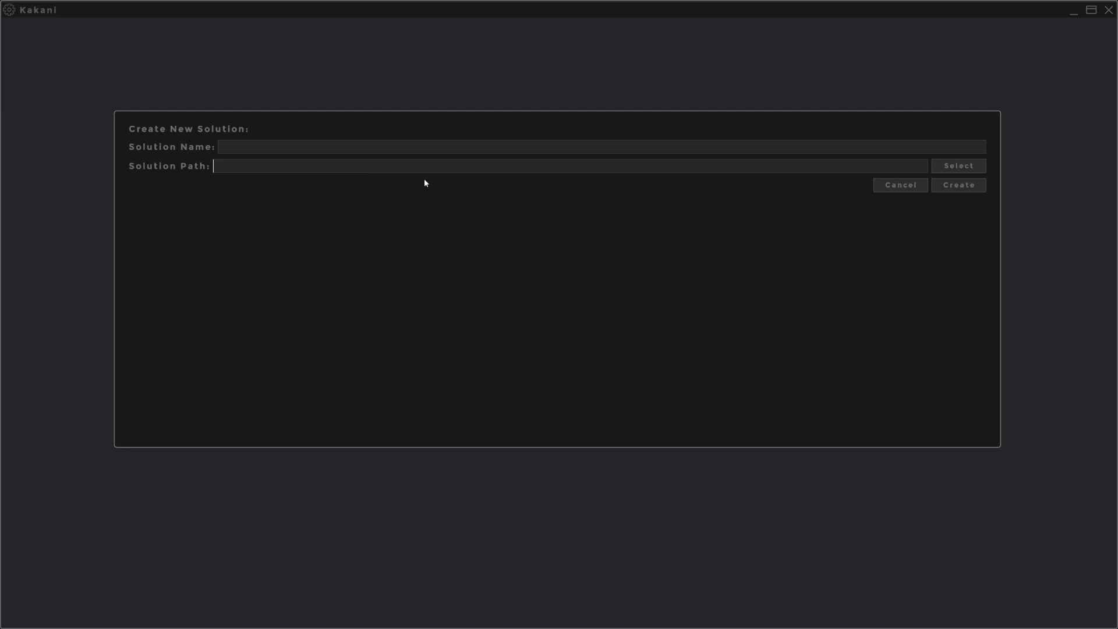
left_click(890, 186)
left_click(537, 364)
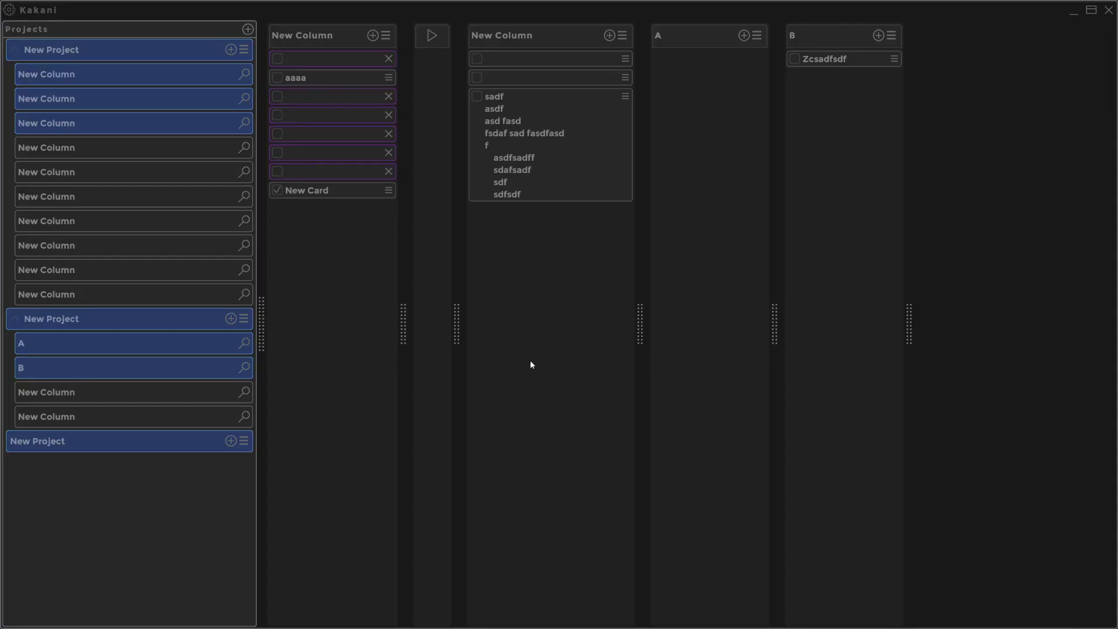